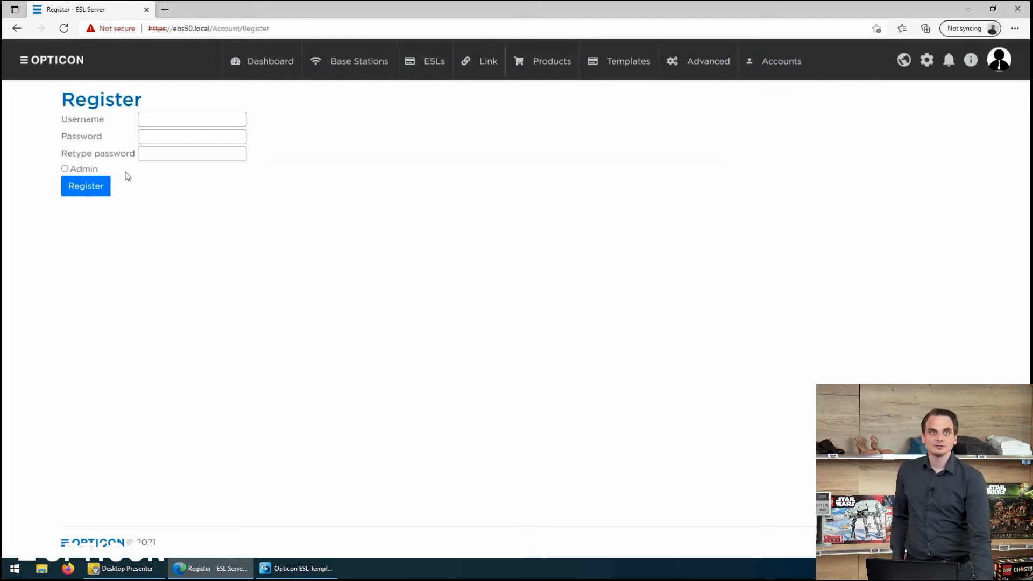
Step: Register a new Admin-role user with a username and password, and acknowledge the confirmation
left_click(65, 170)
left_click(141, 119)
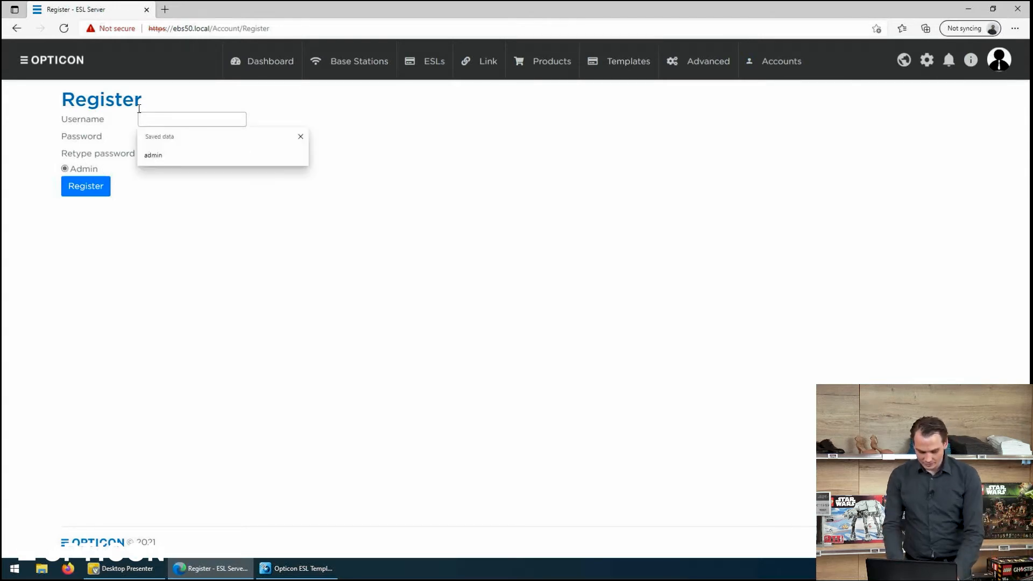
type("Admin2")
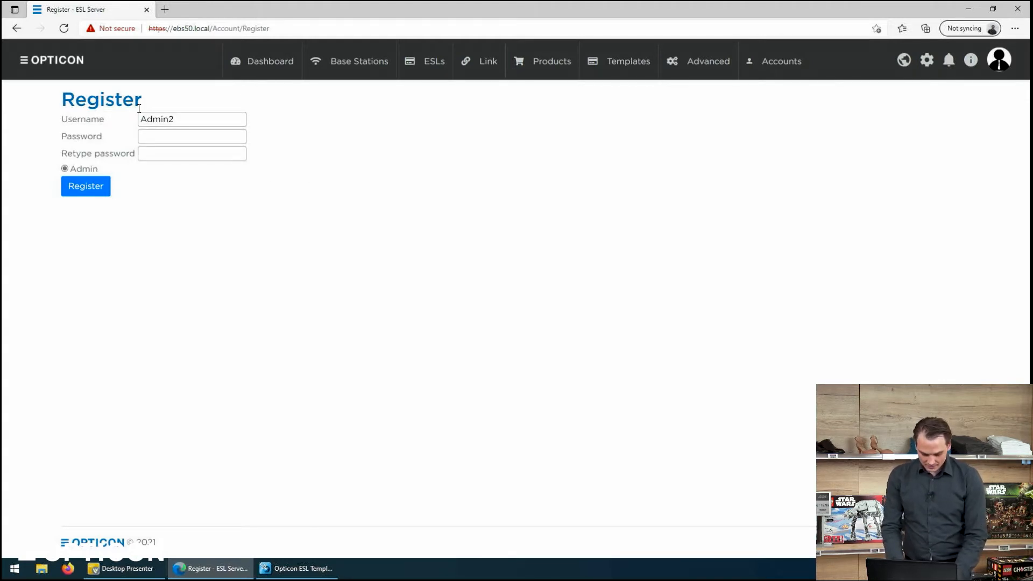
type("1234")
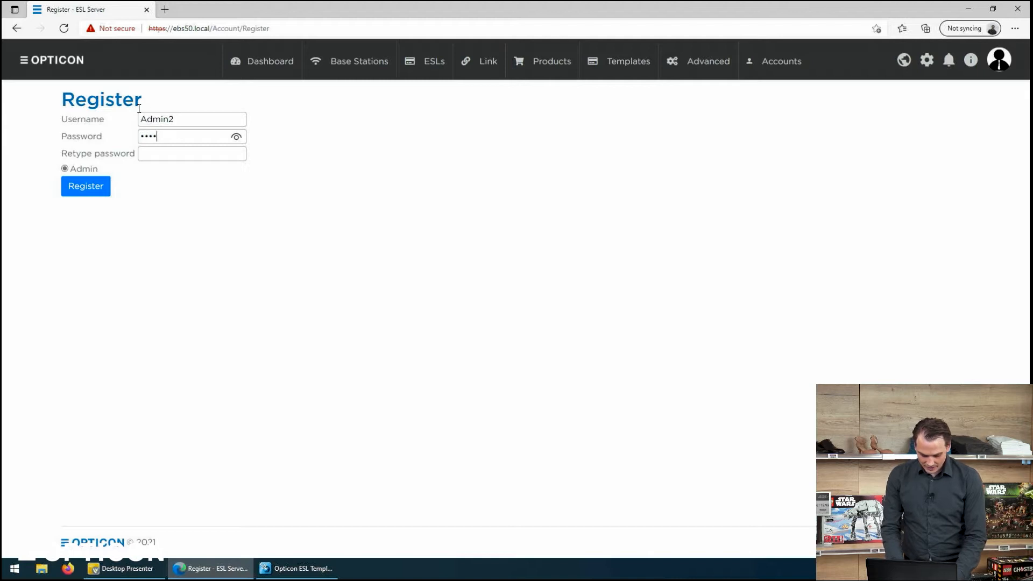
type("678")
key("Tab")
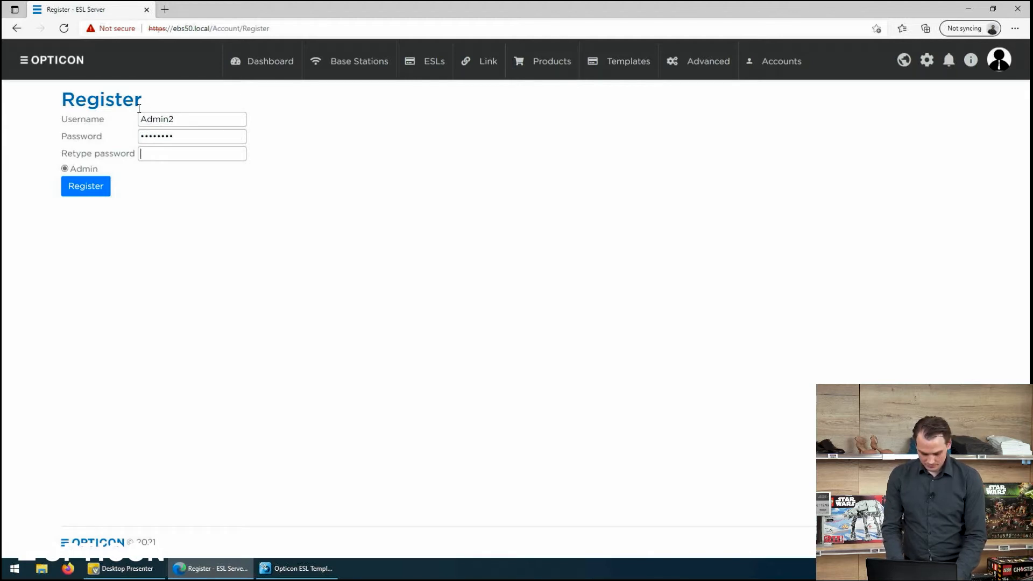
type("1234567")
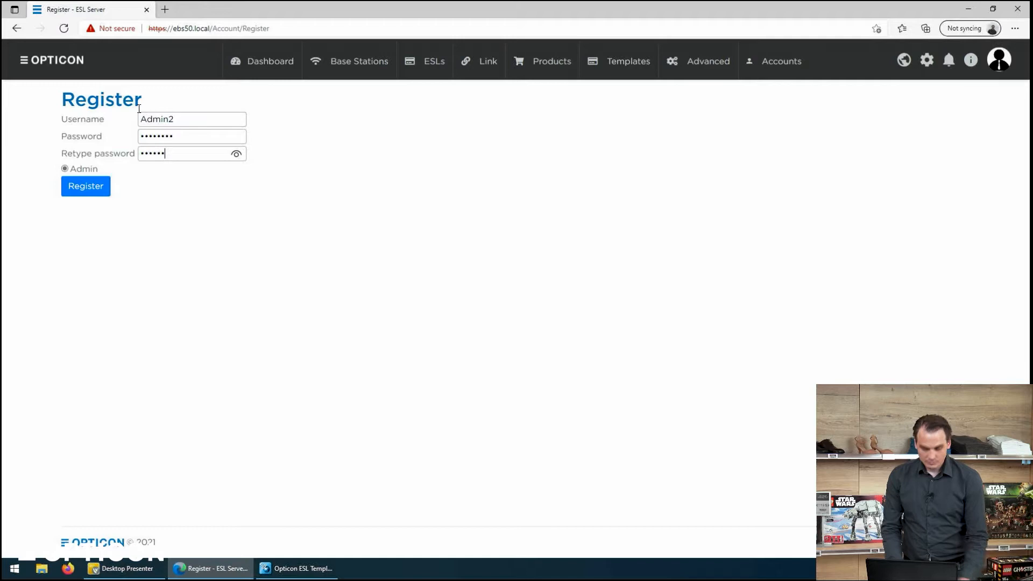
type("8")
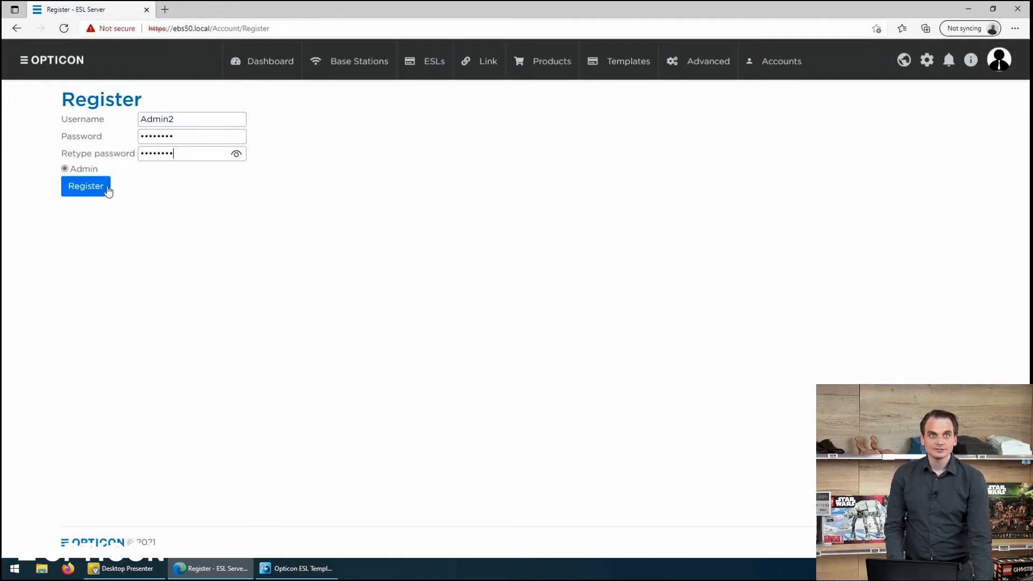
left_click(98, 190)
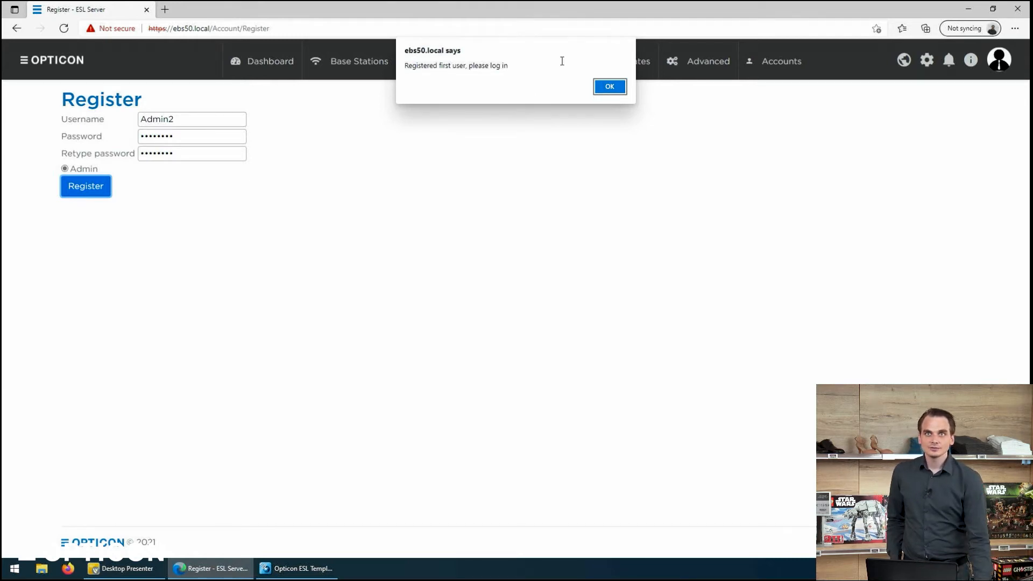
left_click(610, 87)
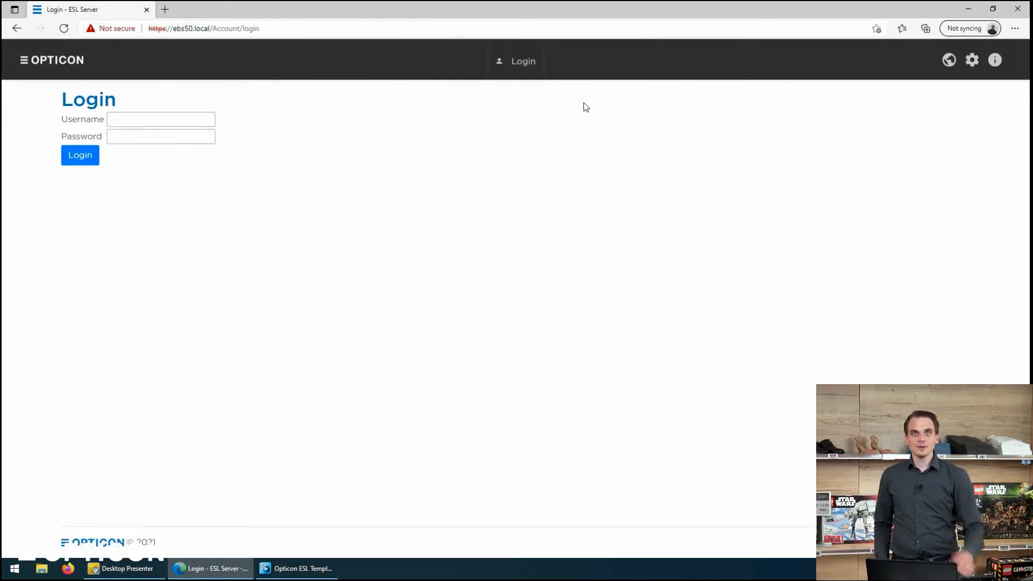
Step: Attempt a login with default admin credentials, which is rejected
left_click(117, 124)
type("admin")
key("Tab")
type("admin")
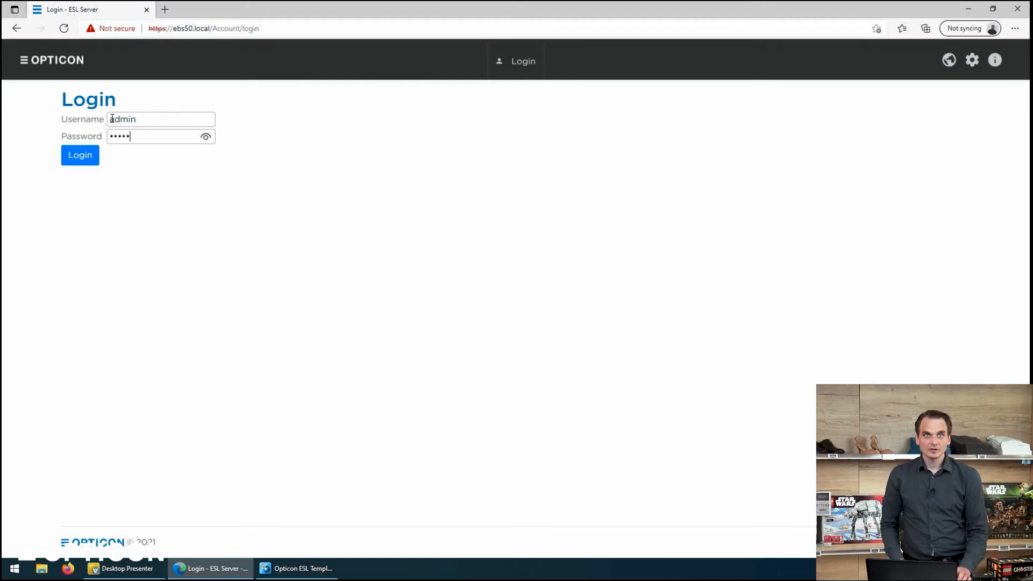
key("Return")
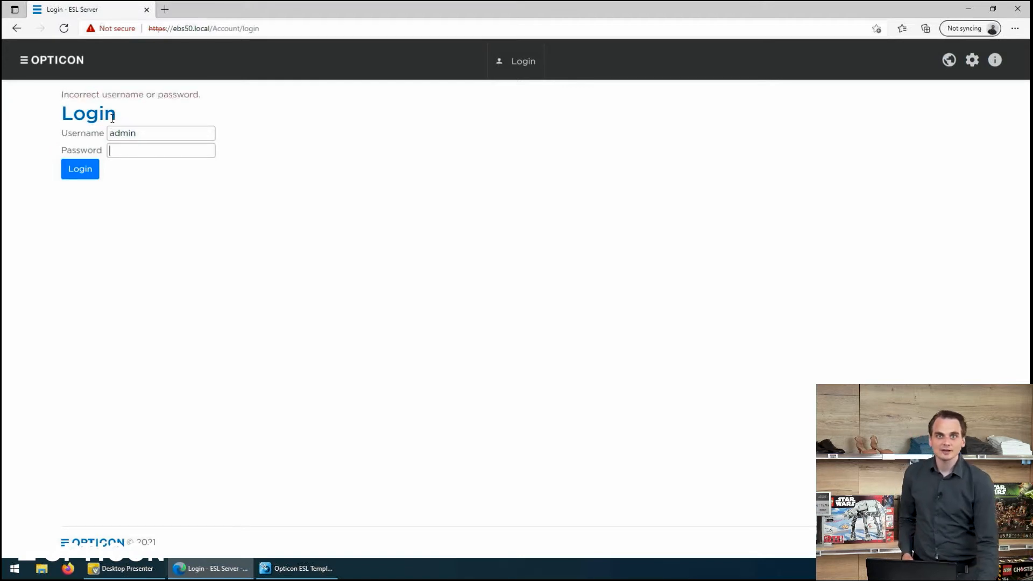
Step: Log in with the newly registered admin account's username and password
left_click_drag(139, 133, 92, 117)
type("Admin2")
key("Tab")
type("•••••••")
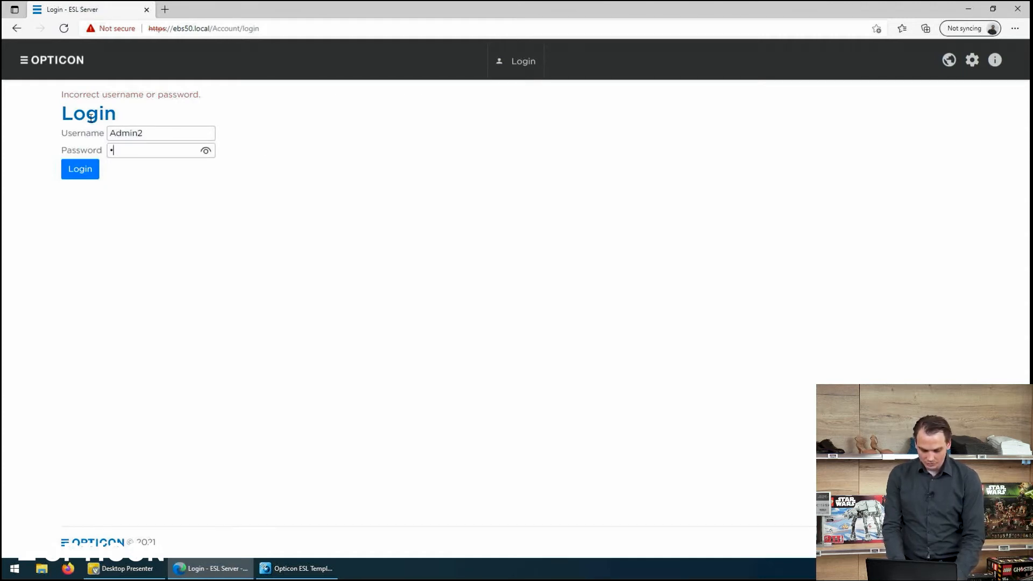
type("•")
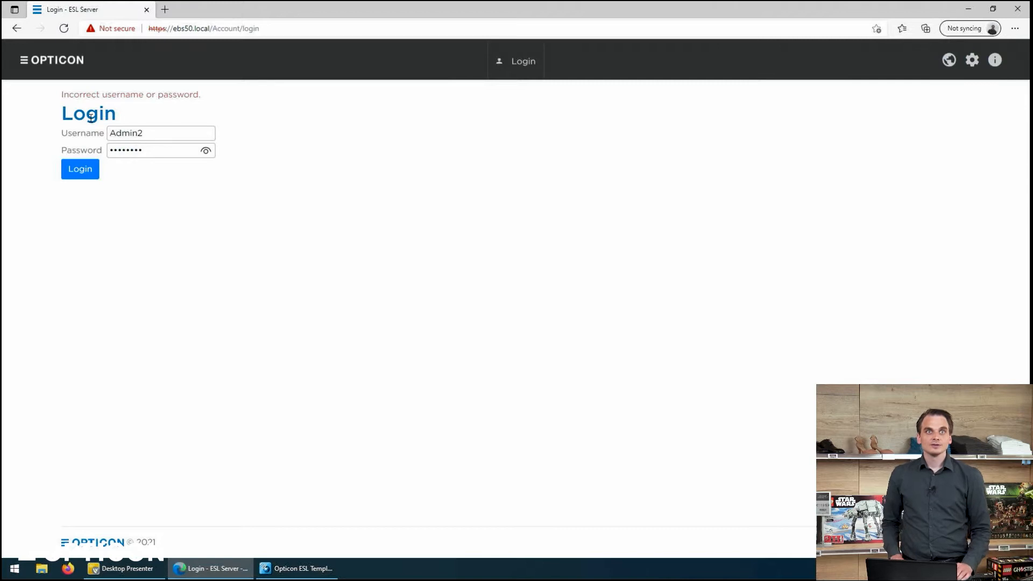
key("Return")
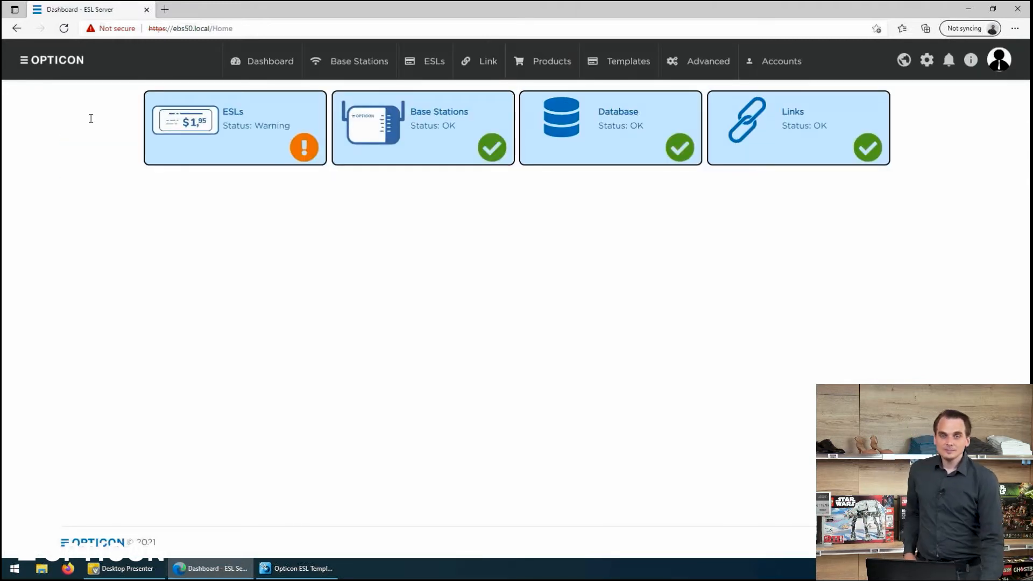
Step: Review the ESLs, Base Stations and Database status tiles on the Dashboard
left_click(188, 127)
left_click(418, 106)
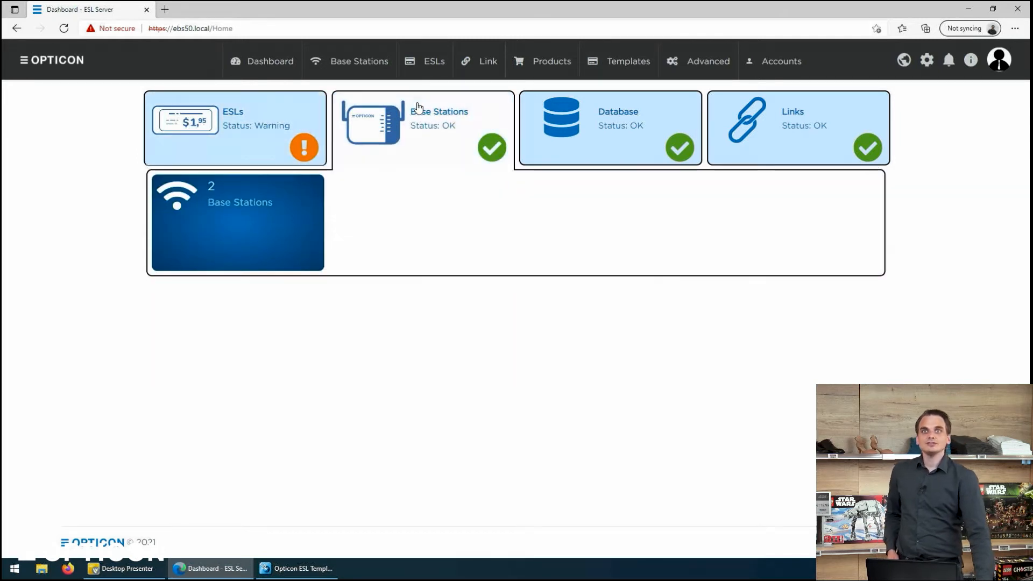
left_click(593, 153)
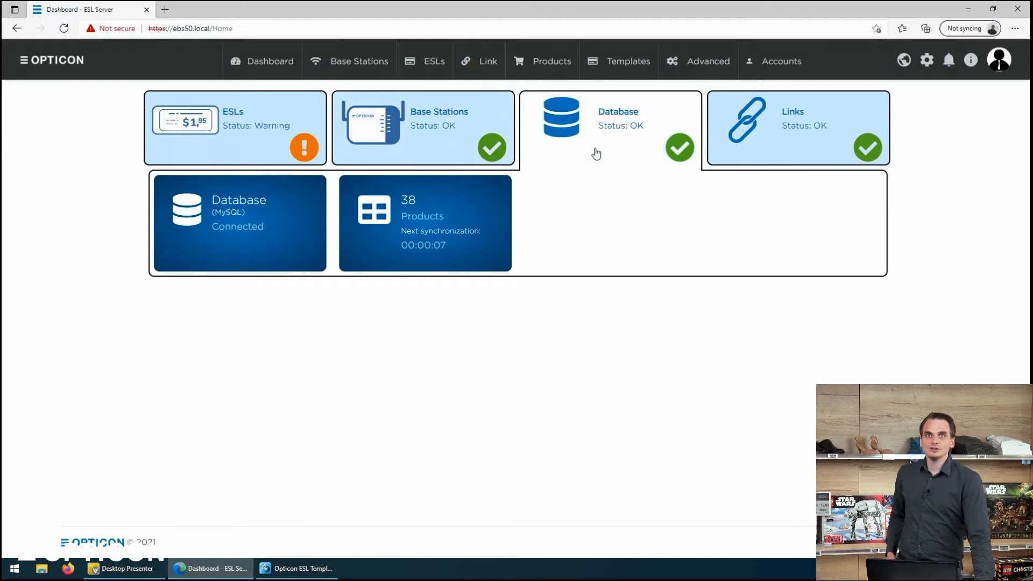
Step: View the Templates page, then go to Accounts > Manage roles
left_click(616, 72)
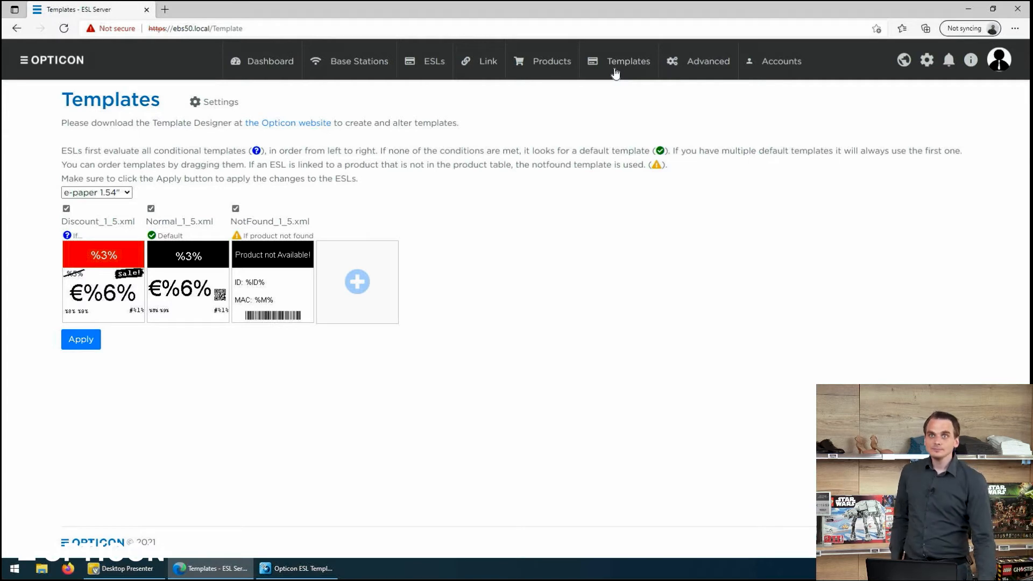
mouse_move(785, 64)
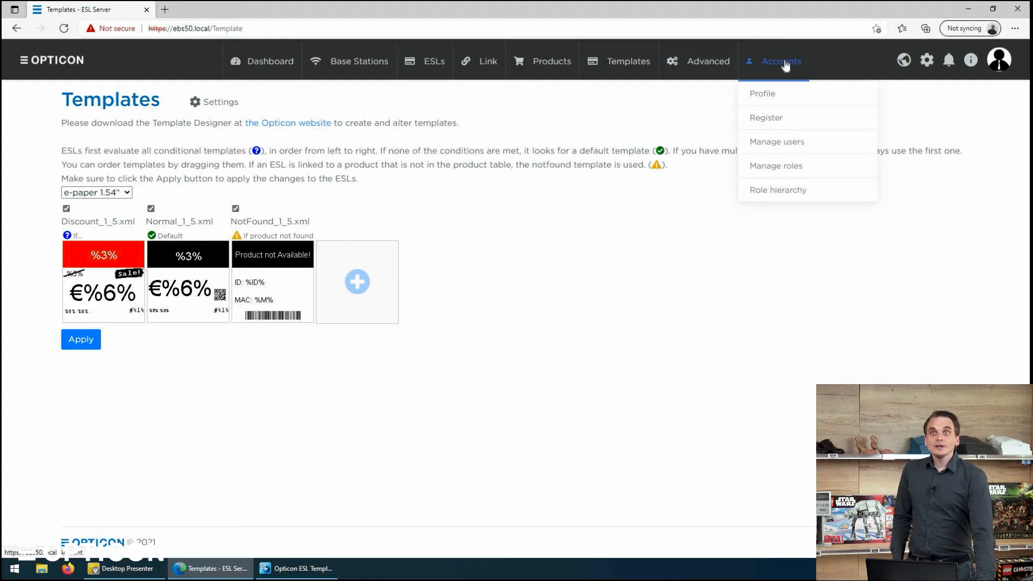
left_click(765, 168)
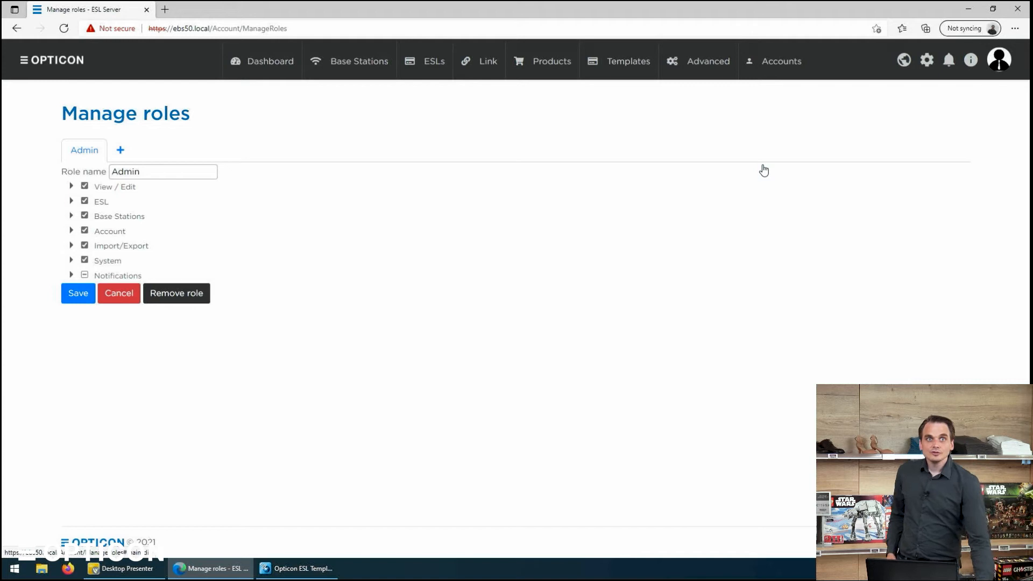
Step: Expand the Admin role's View / Edit permission group and scroll through it
left_click(71, 187)
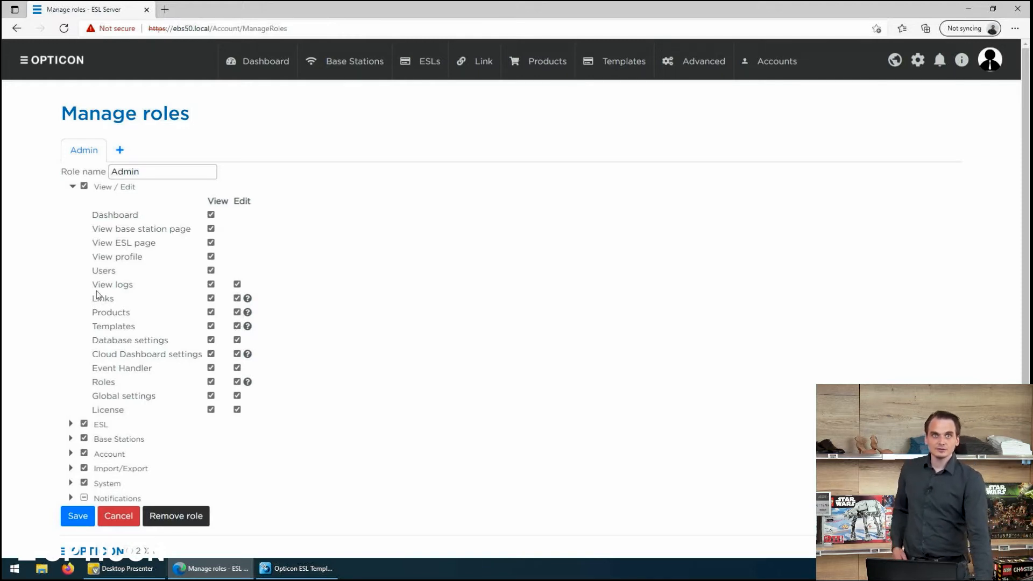
scroll(85, 379, "down", 1)
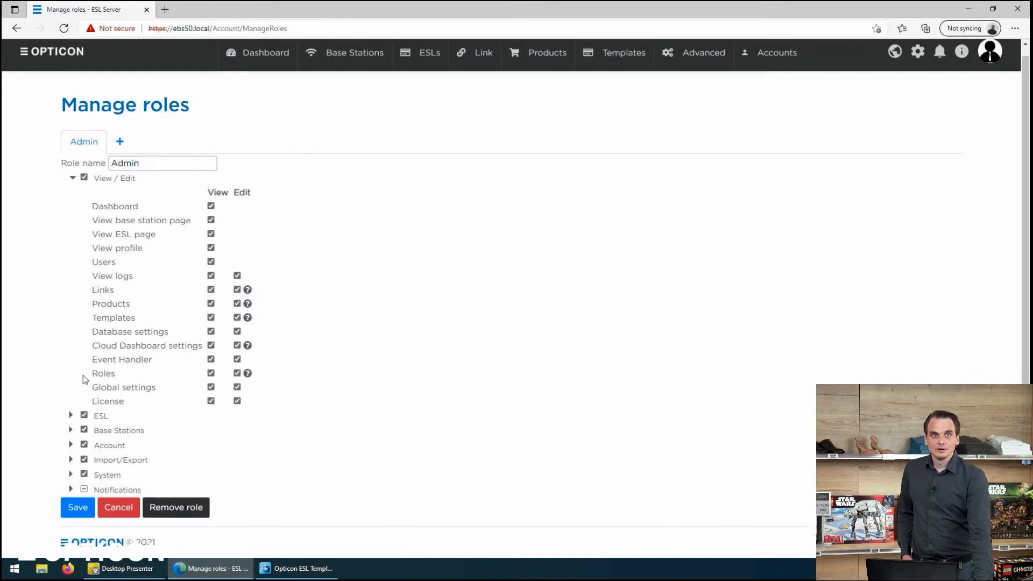
Step: Expand the ESL, Base Stations, Account and Import/Export permission groups to review them
left_click(72, 416)
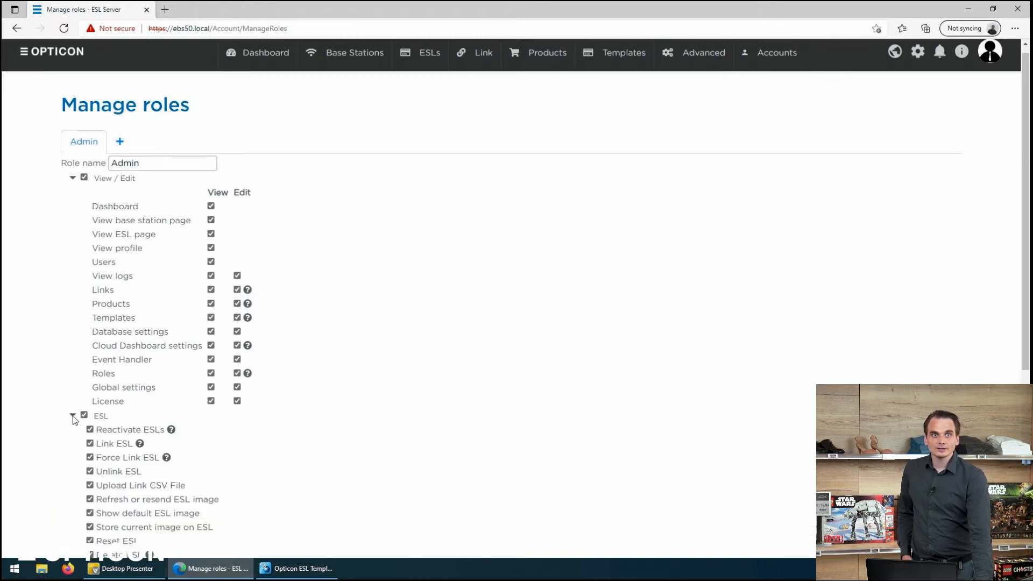
scroll(73, 416, "down", 4)
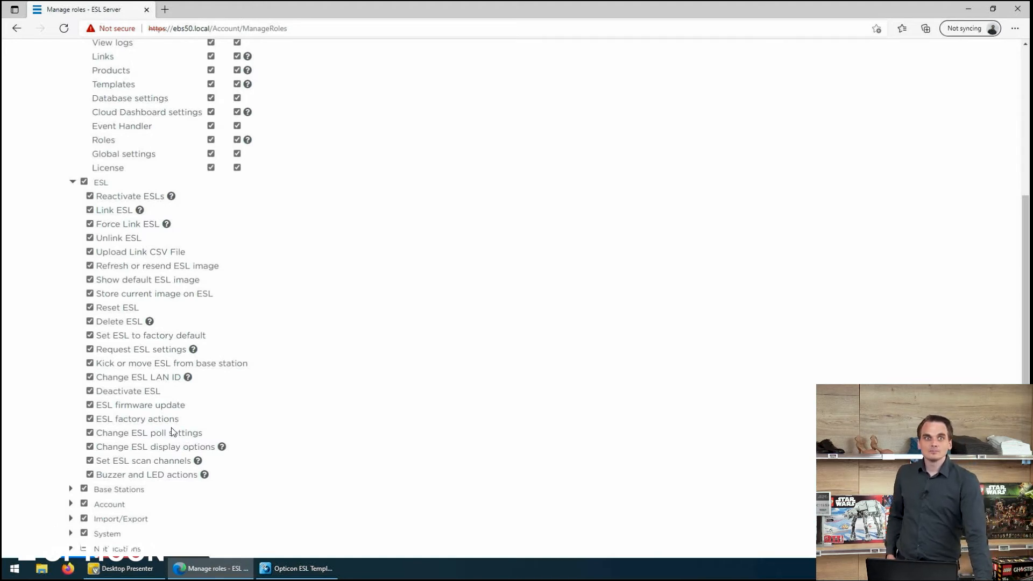
scroll(172, 432, "down", 1)
left_click(72, 431)
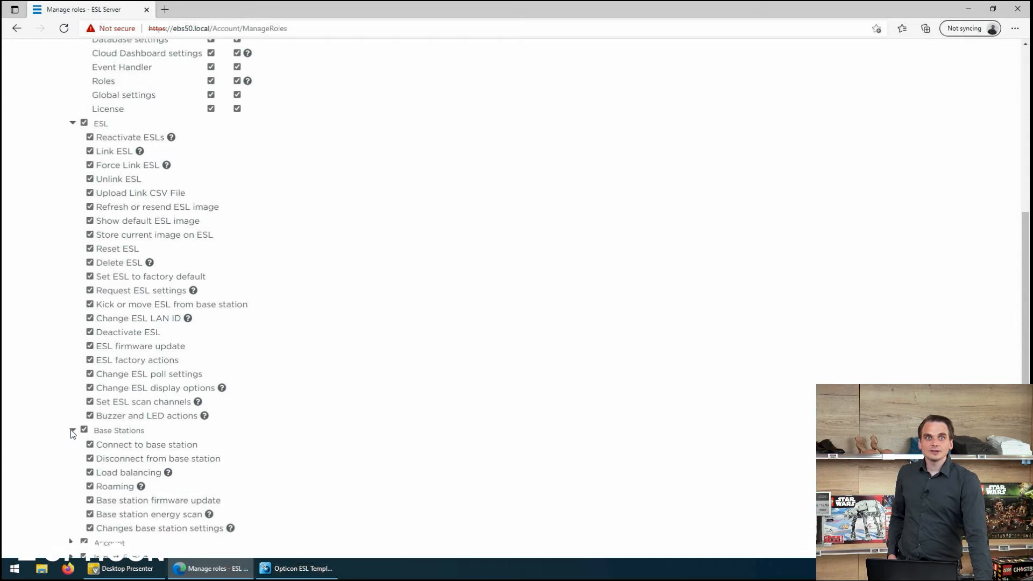
scroll(129, 387, "down", 2)
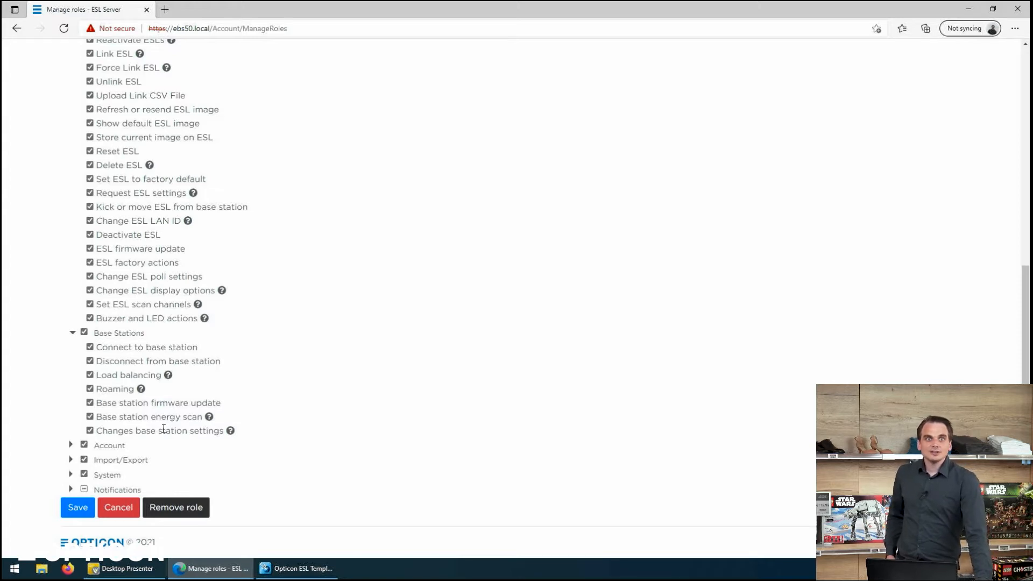
left_click(72, 445)
scroll(92, 399, "down", 2)
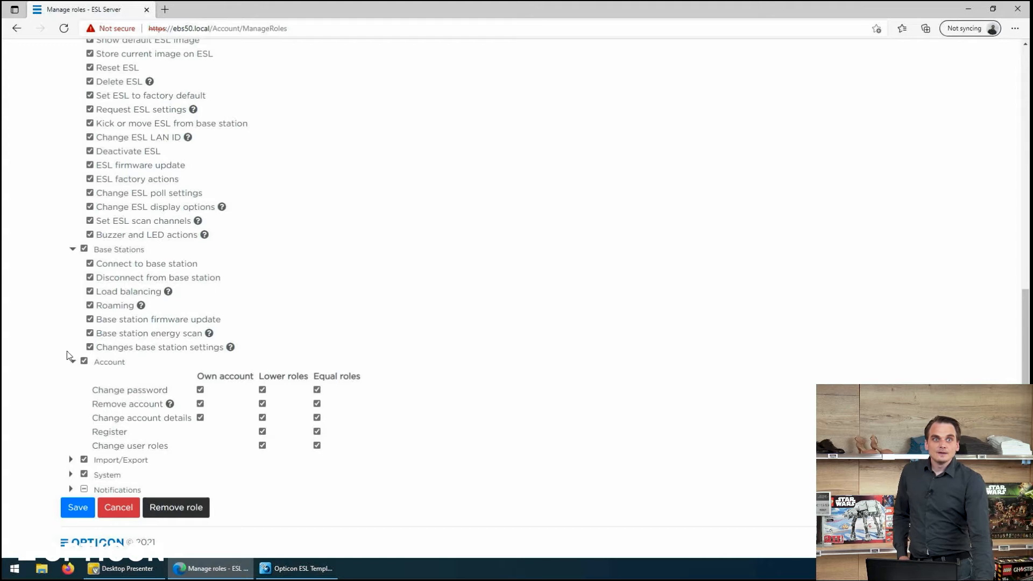
left_click(70, 459)
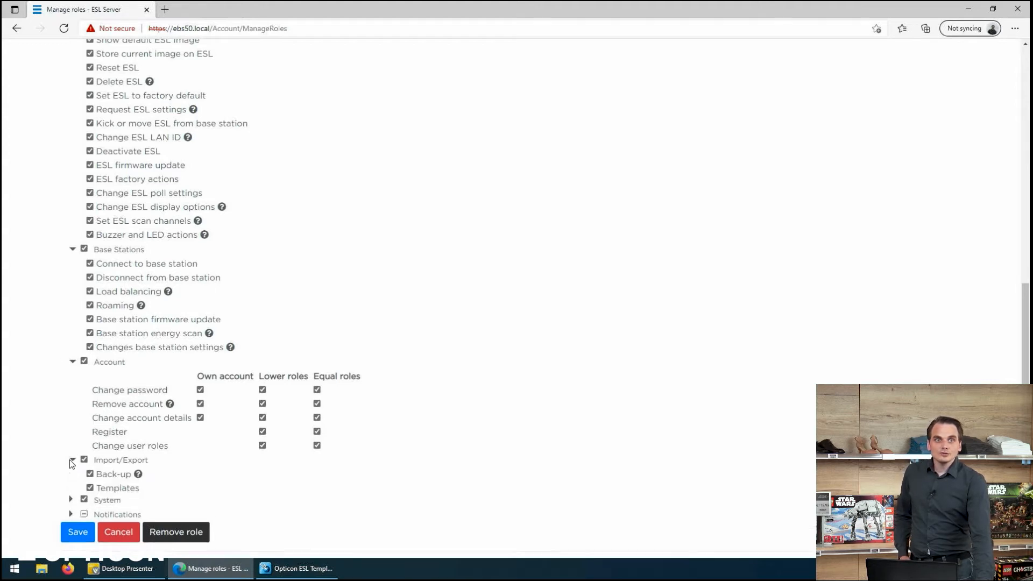
Step: Expand the System and Notifications groups and scroll to review their checkboxes
scroll(70, 458, "down", 1)
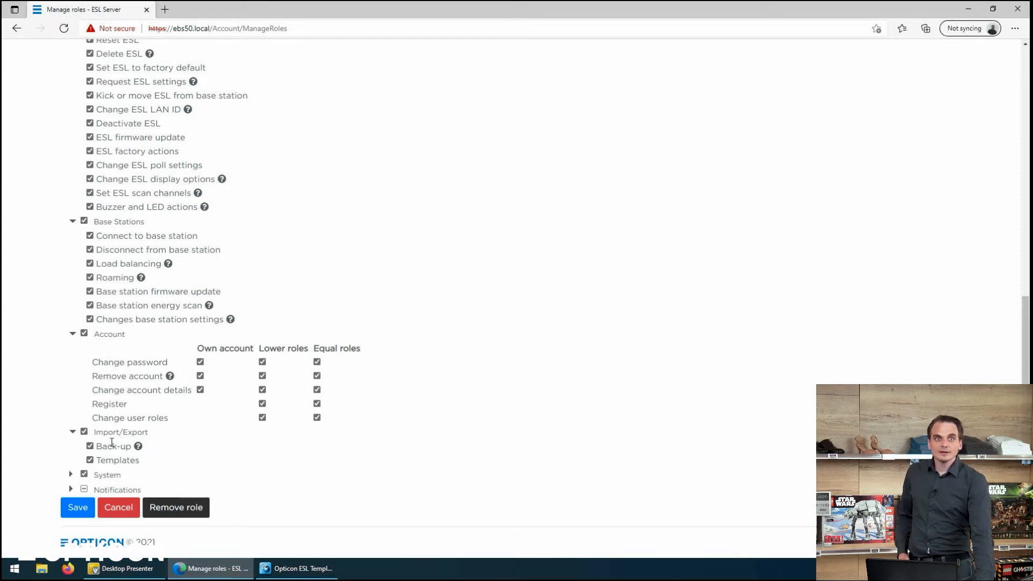
left_click(72, 475)
scroll(72, 474, "down", 1)
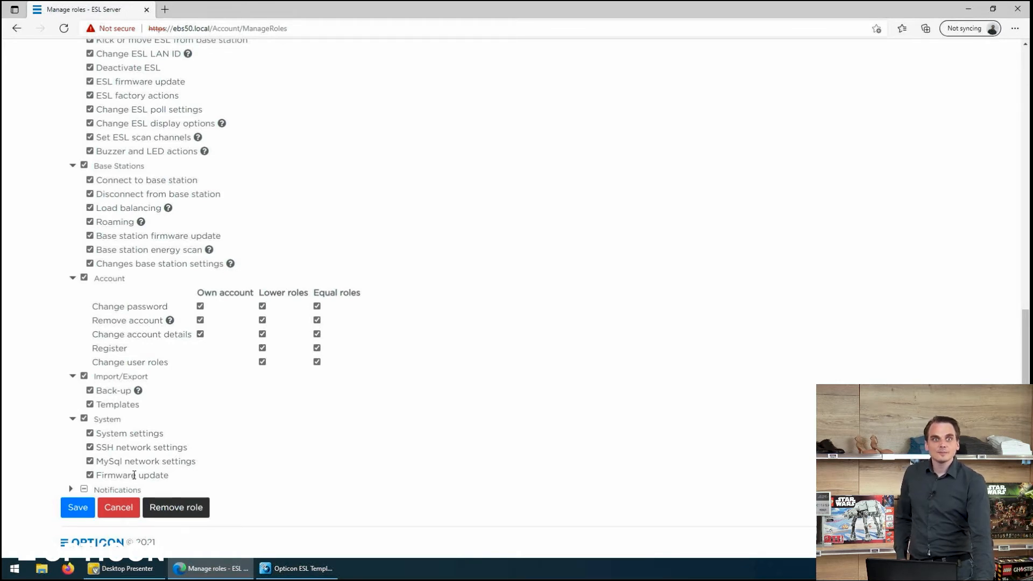
left_click(71, 489)
scroll(100, 464, "down", 1)
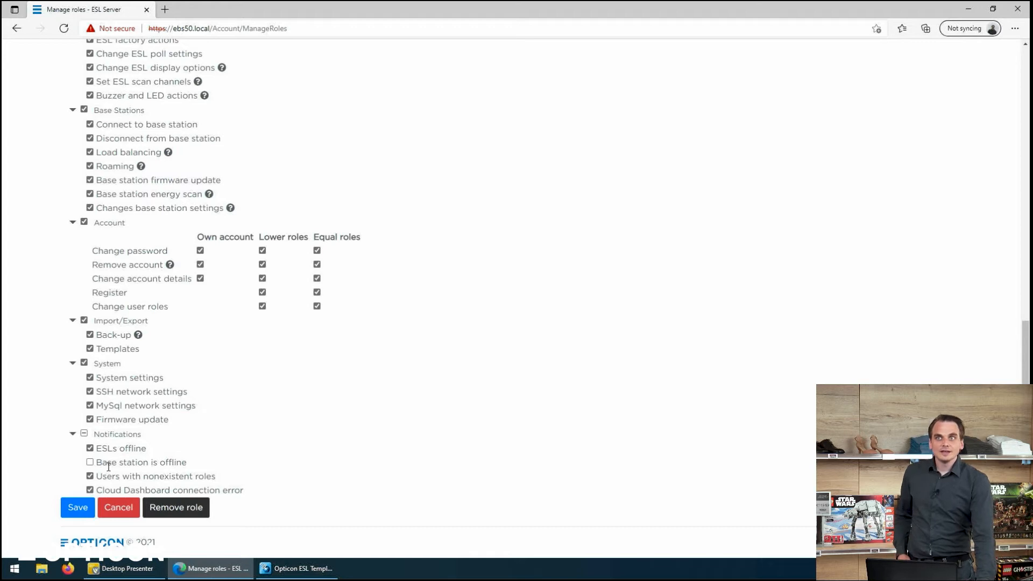
scroll(606, 357, "up", 15)
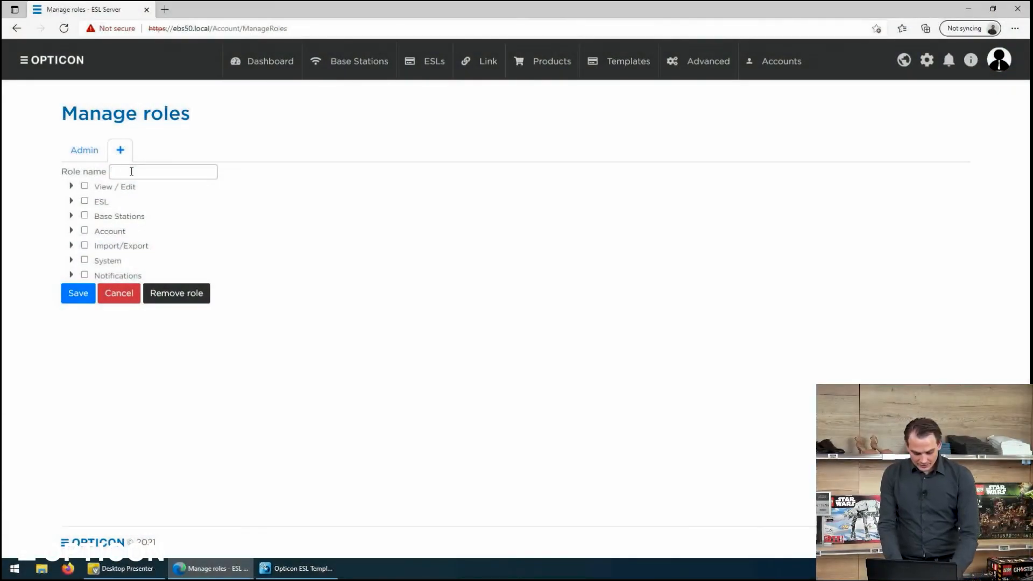
Step: Create a role named 'Floor Linker' and grant it View and Edit on Links
left_click(131, 171)
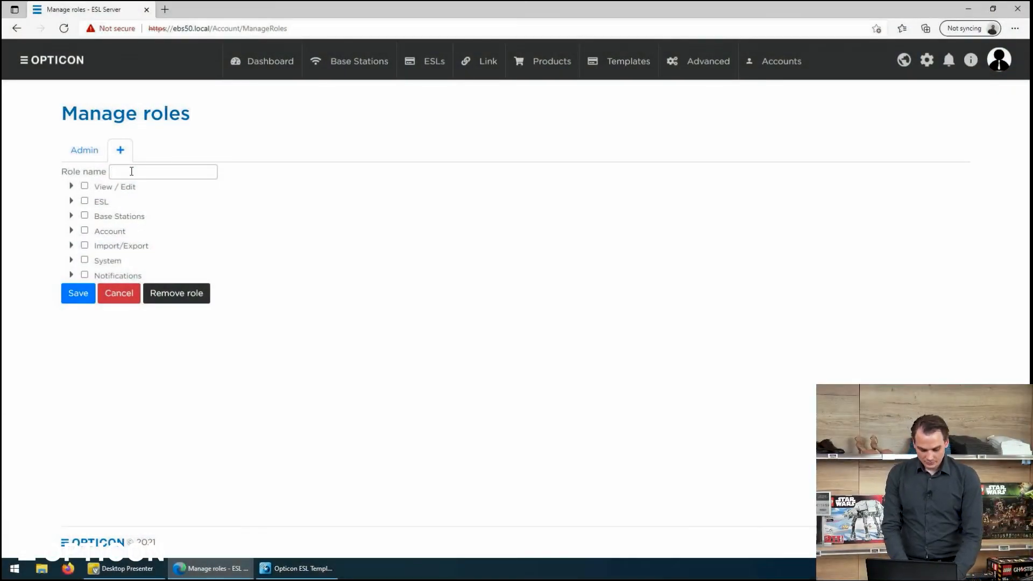
type("Floo")
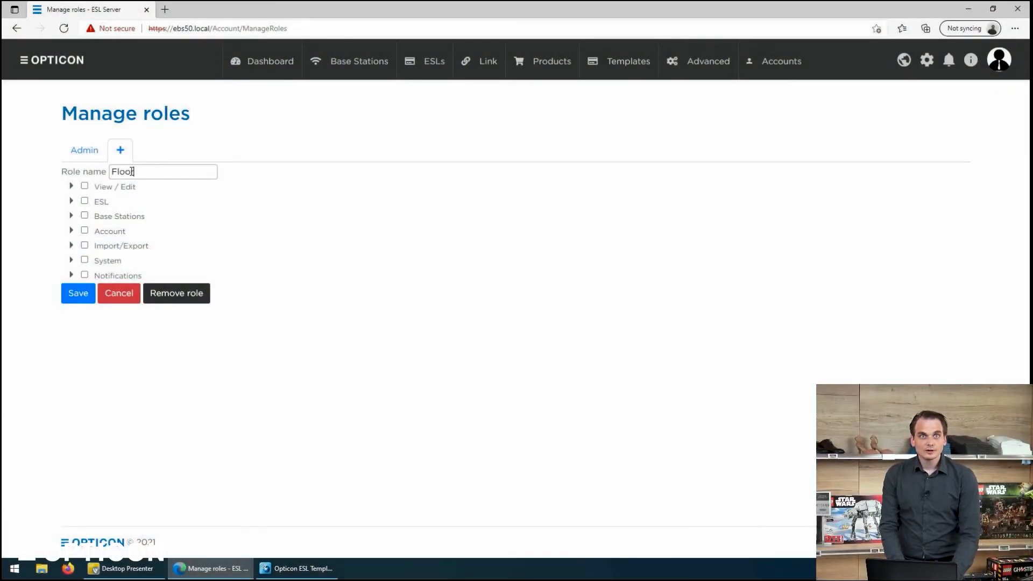
type("r Linker")
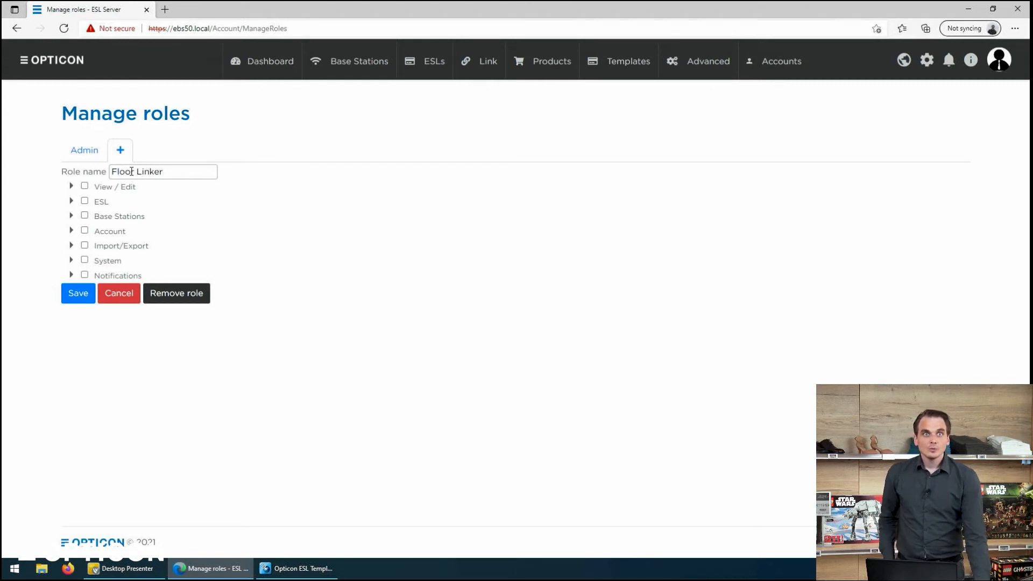
left_click(72, 187)
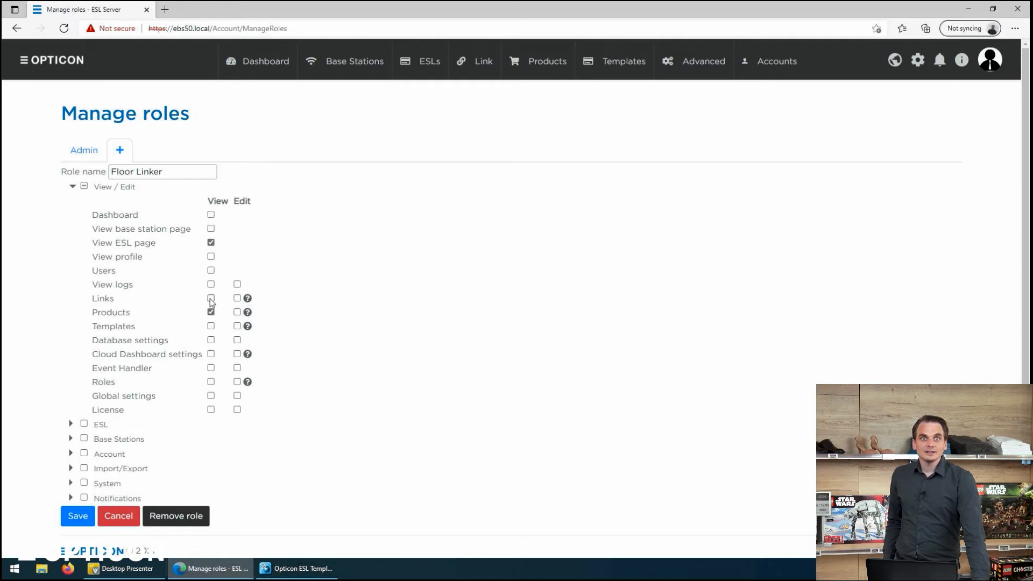
left_click(210, 298)
left_click(237, 298)
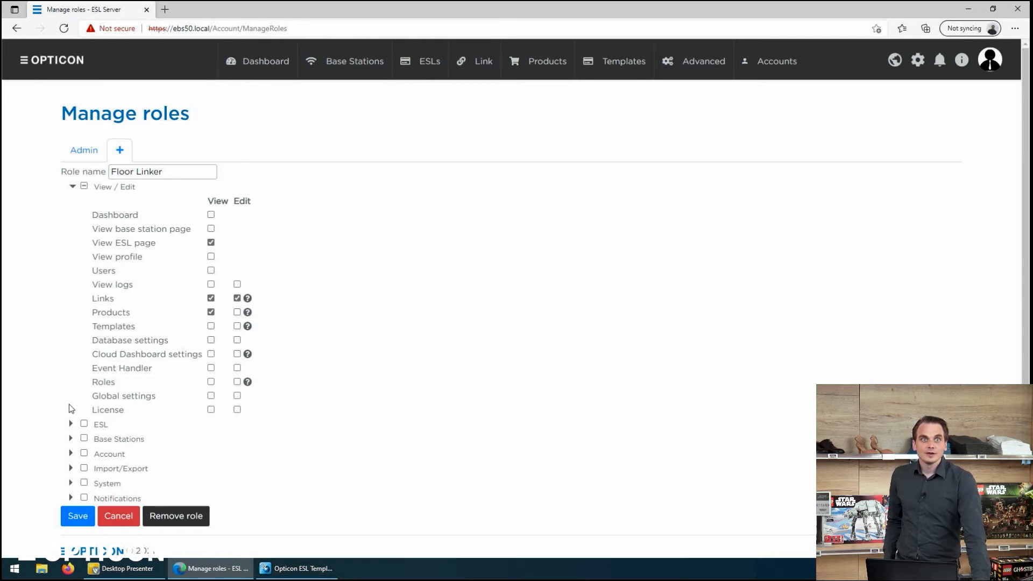
Step: Allow the role to link/unlink ESLs and request ESL settings, then save it
left_click(70, 424)
scroll(79, 400, "down", 3)
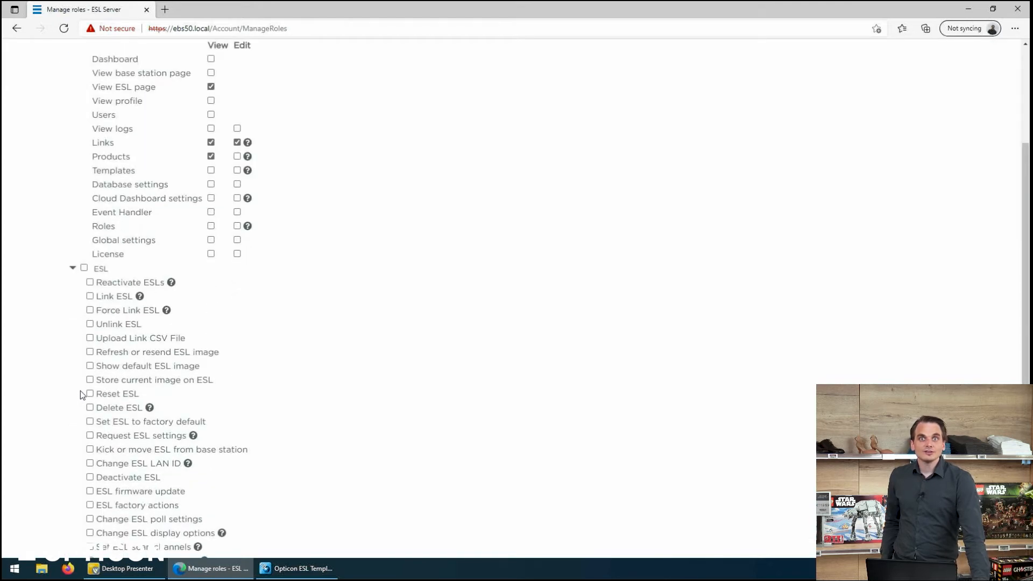
scroll(86, 352, "down", 3)
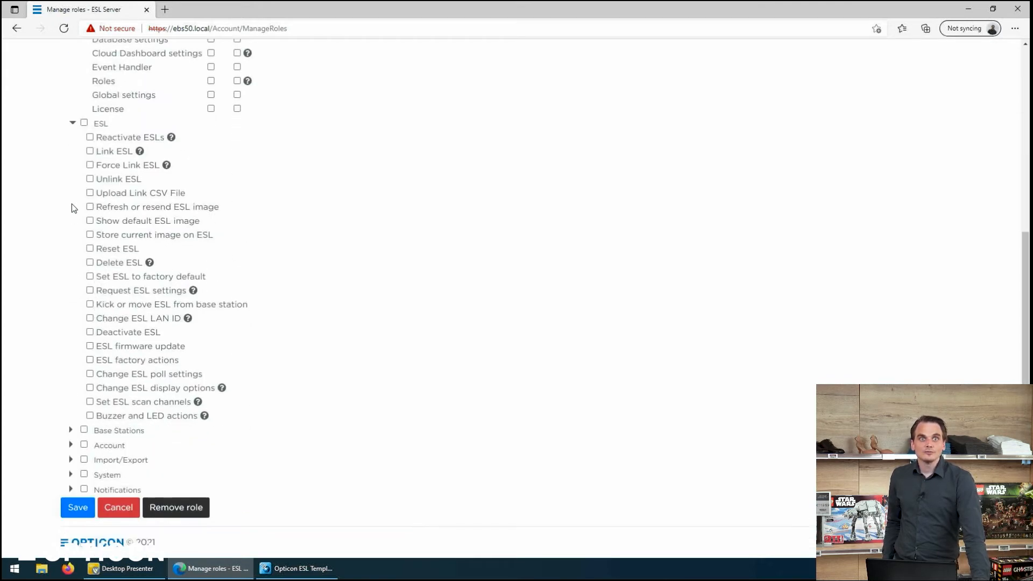
left_click(90, 152)
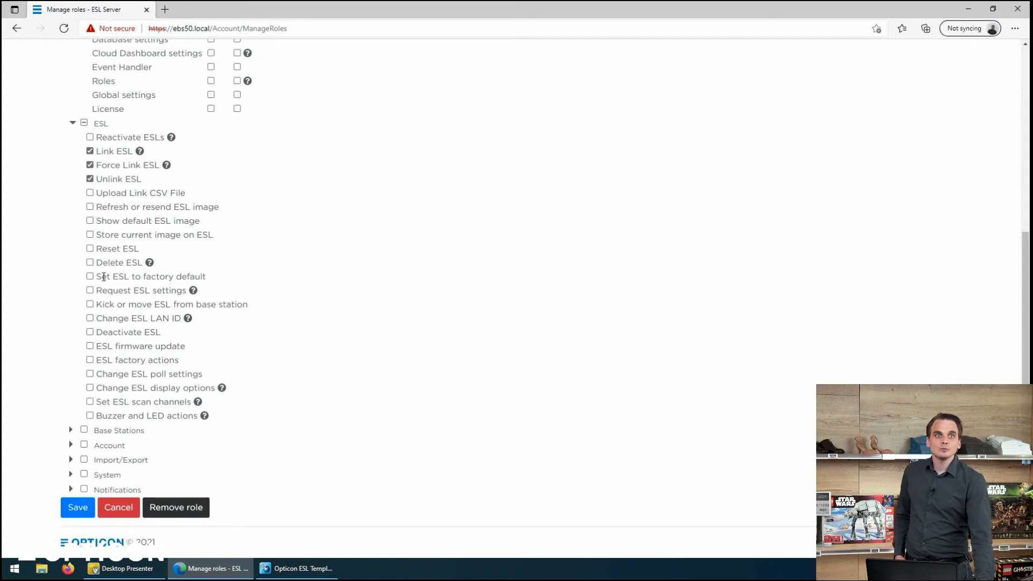
left_click(90, 290)
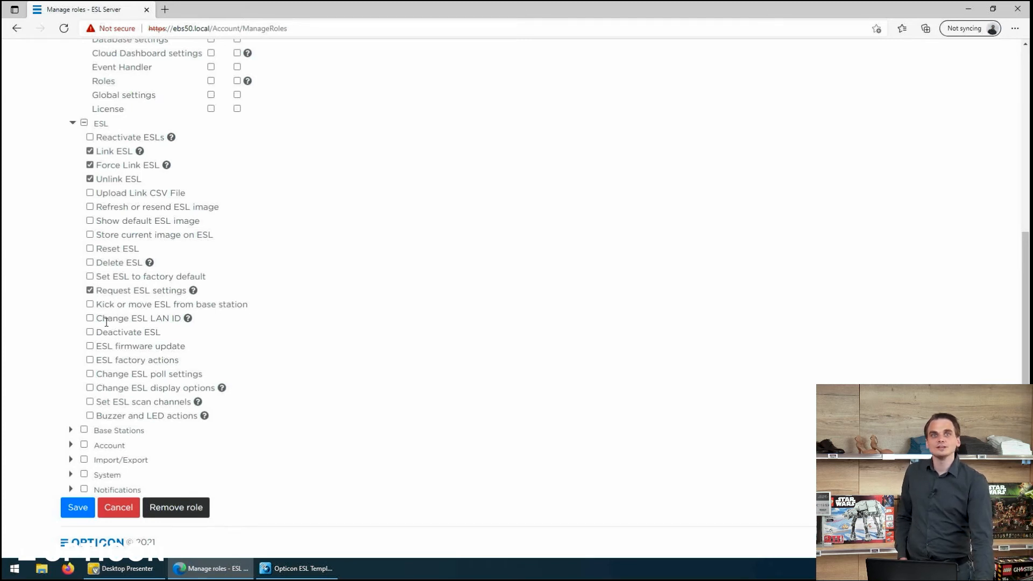
left_click(71, 445)
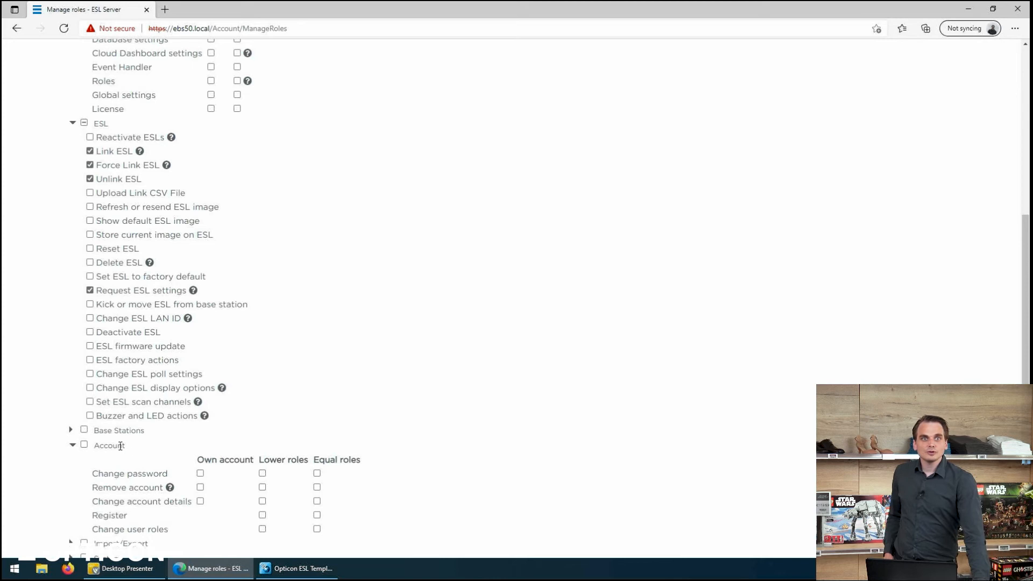
scroll(119, 446, "down", 2)
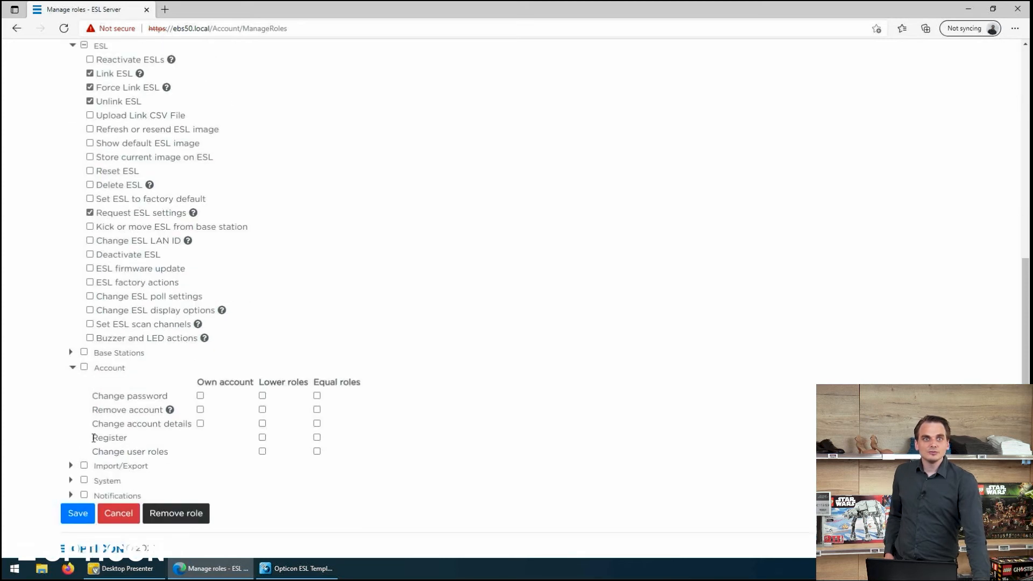
left_click(72, 368)
left_click(80, 508)
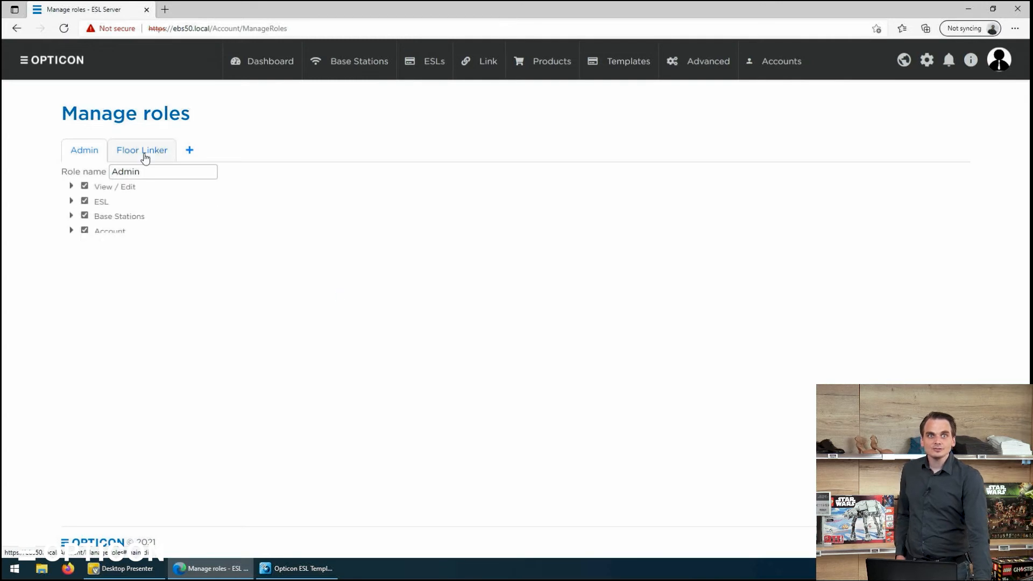
Step: Check the new Floor Linker role and go to the Role hierarchy page
left_click(127, 155)
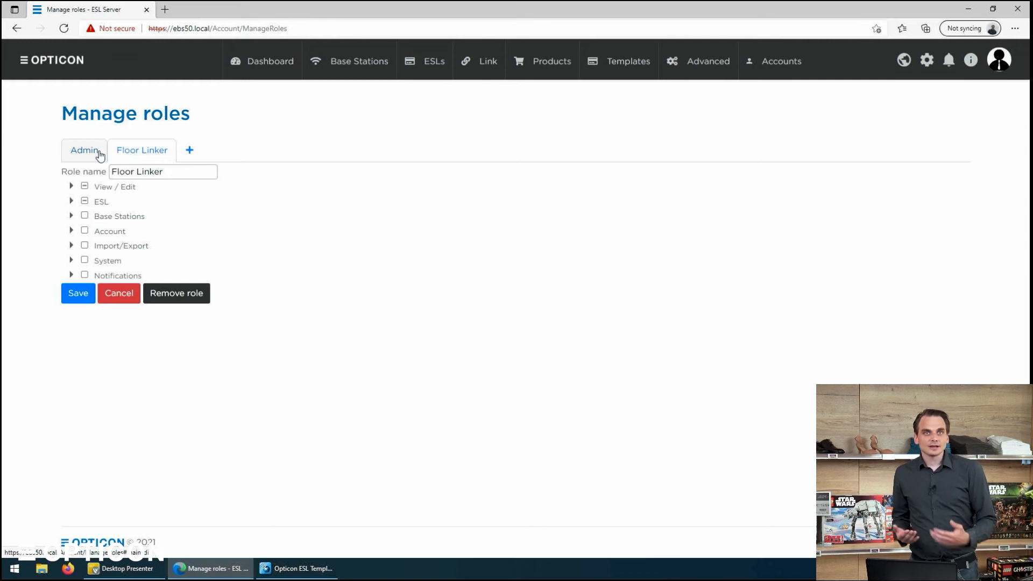
mouse_move(773, 48)
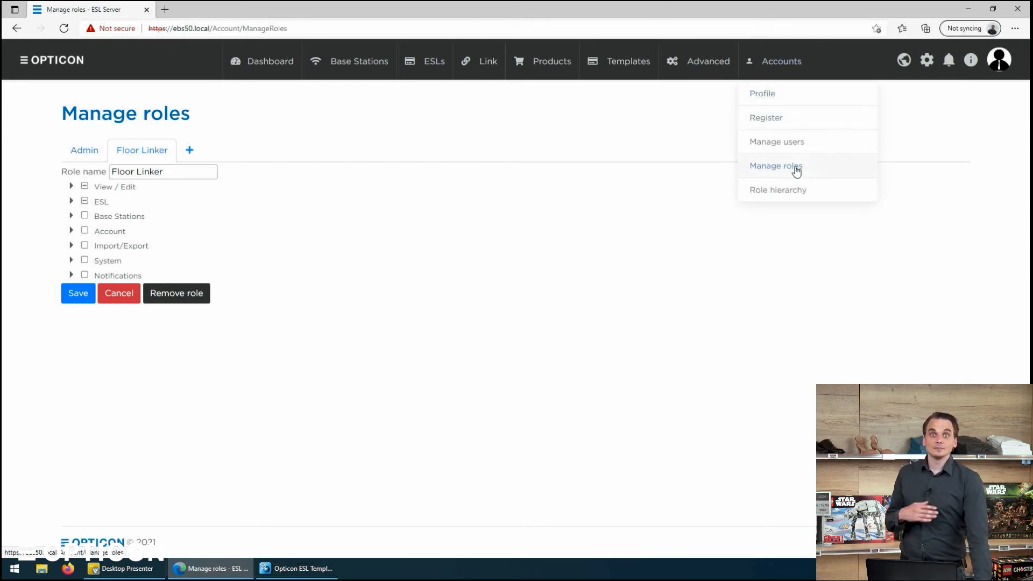
left_click(771, 191)
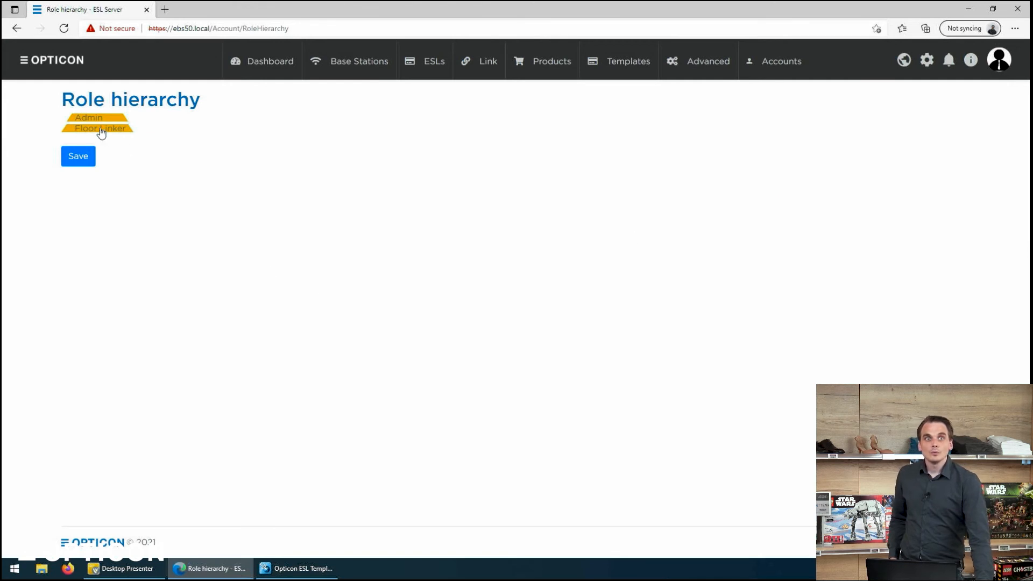
Step: Save the role hierarchy with Admin ranked above Floor Linker
left_click_drag(98, 128, 94, 115)
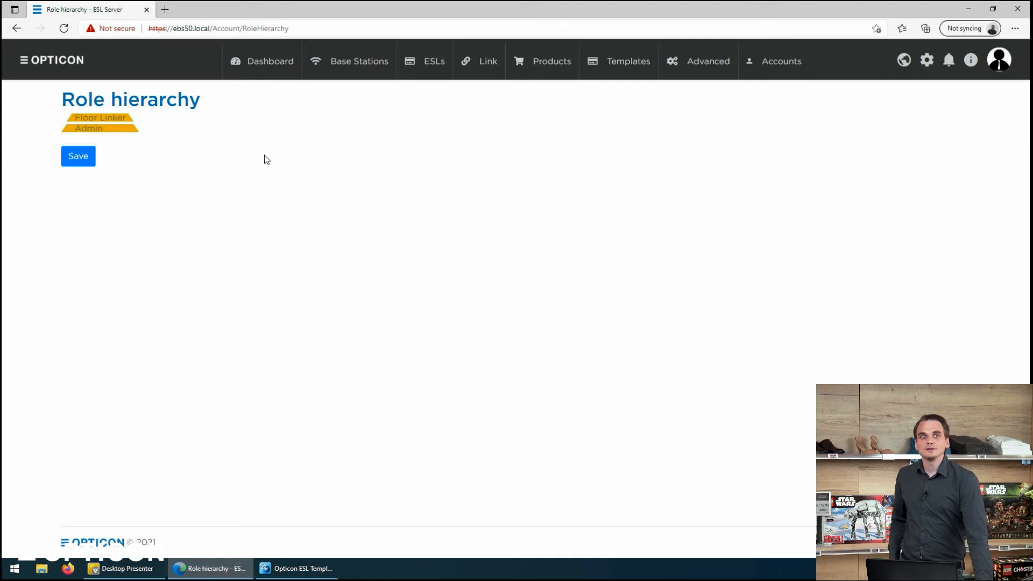
left_click_drag(118, 116, 116, 131)
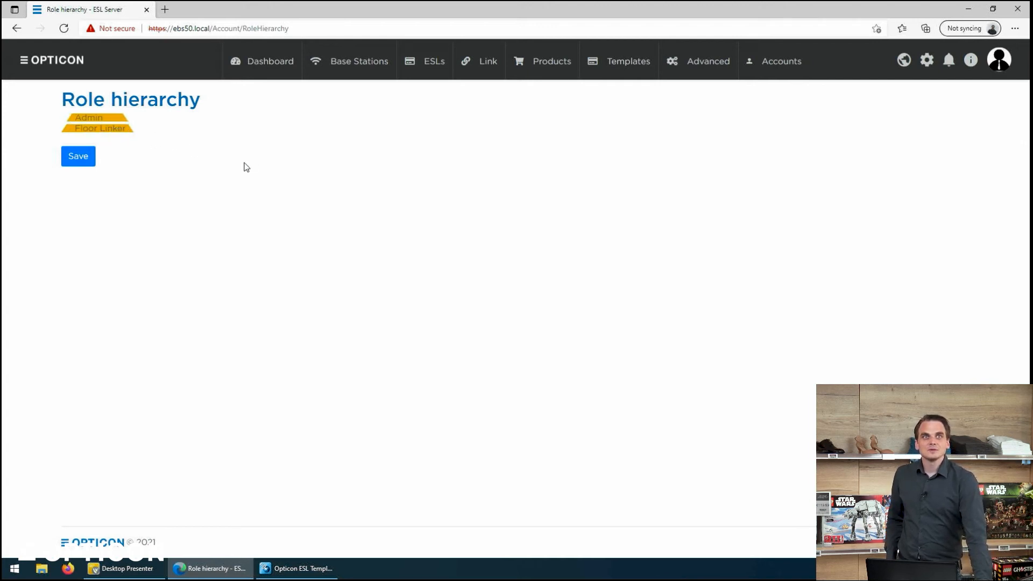
left_click(78, 160)
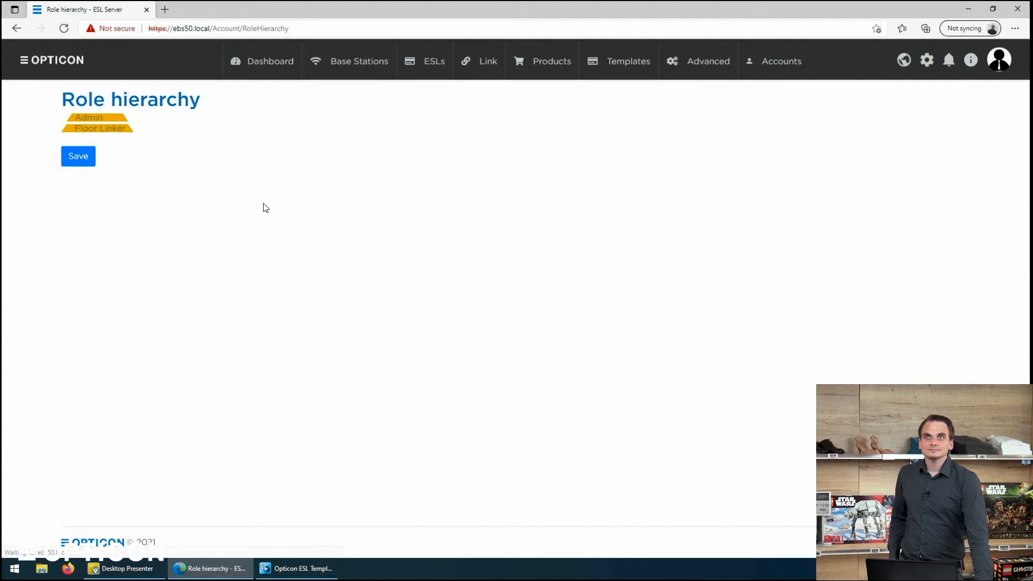
mouse_move(785, 63)
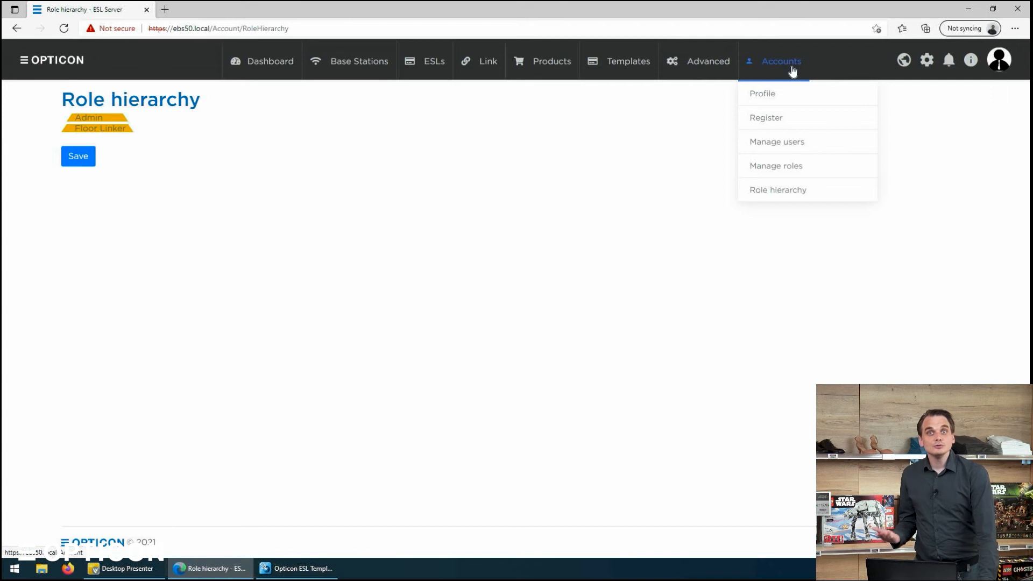
left_click(764, 123)
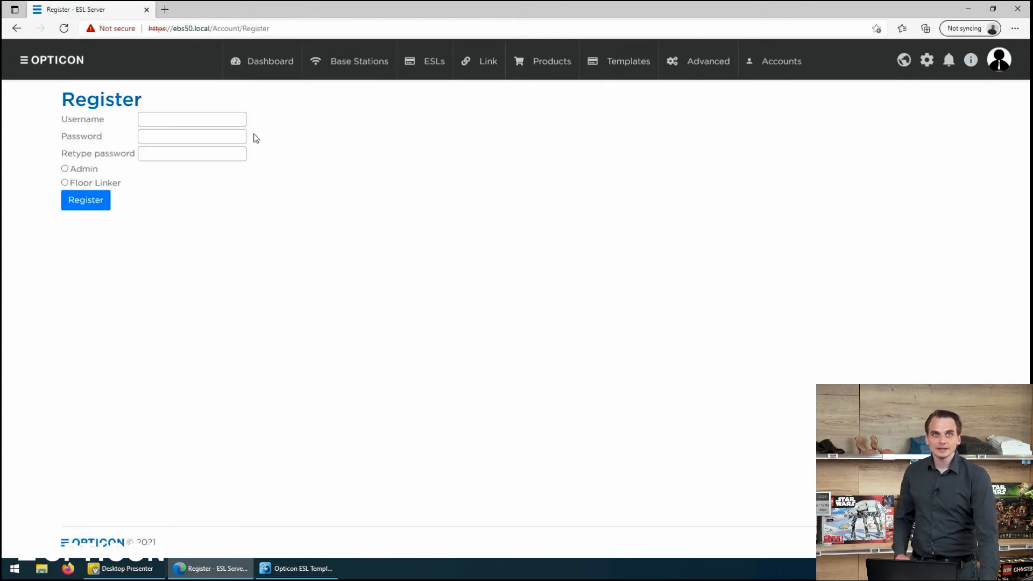
Step: Register a user with the Floor Linker role, entering a username and password, and confirm
left_click(220, 119)
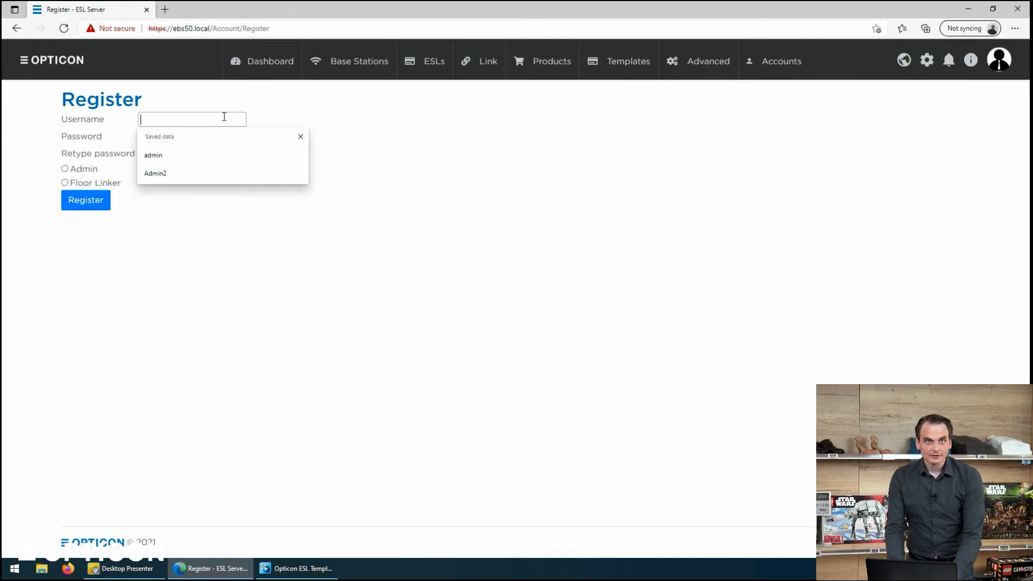
type("Linker")
key("Tab")
type("12")
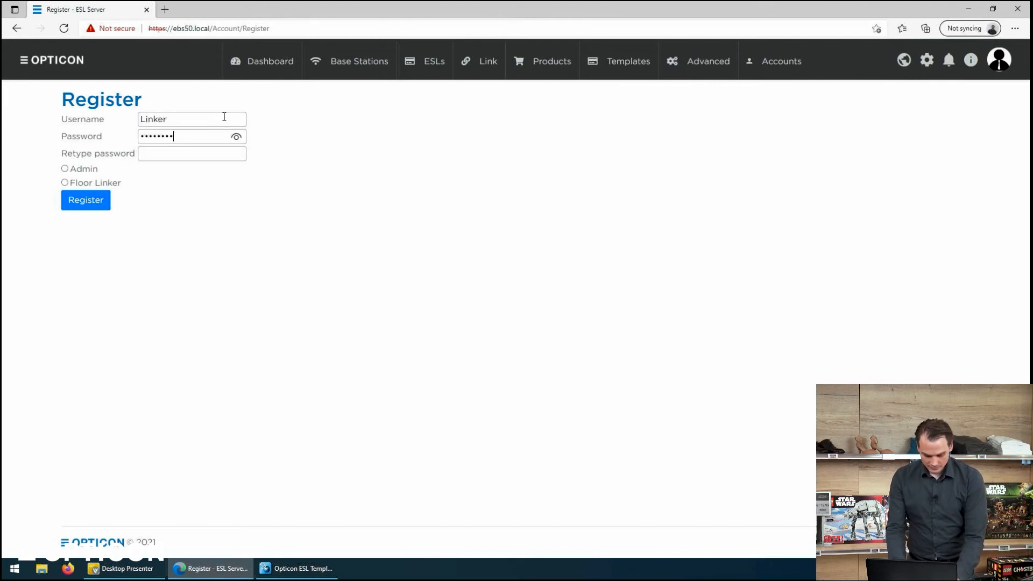
type("1")
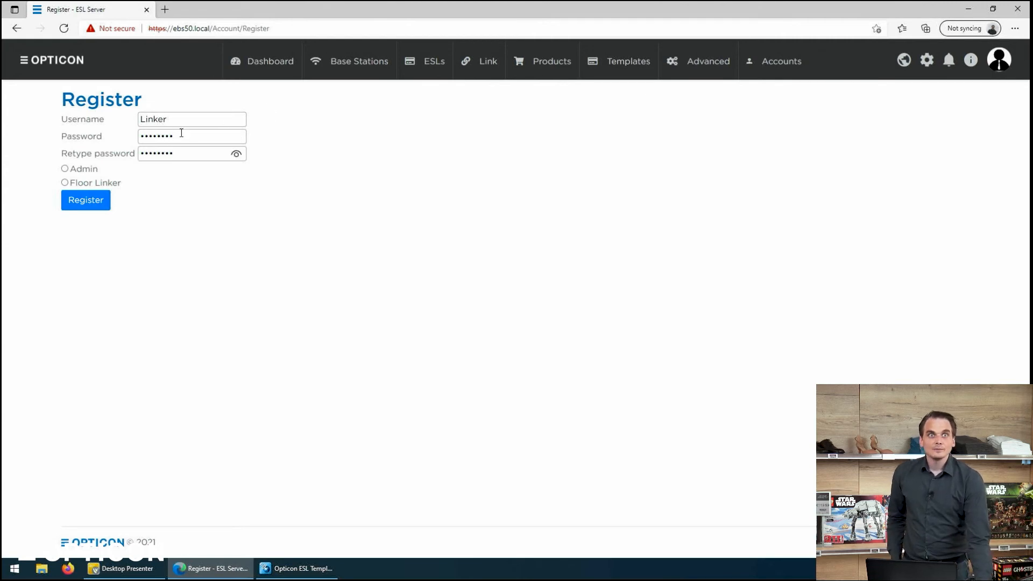
left_click(65, 183)
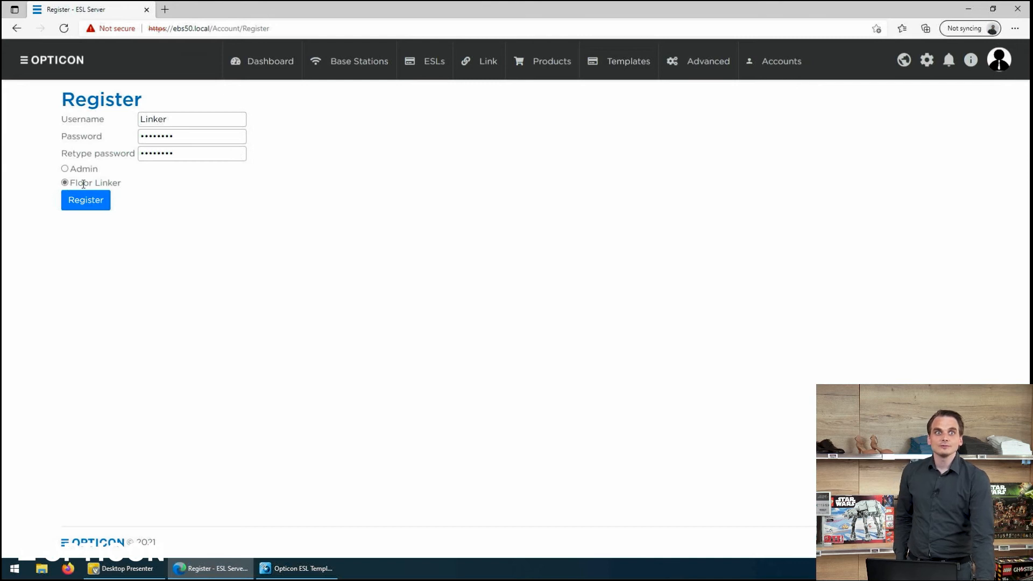
left_click(83, 203)
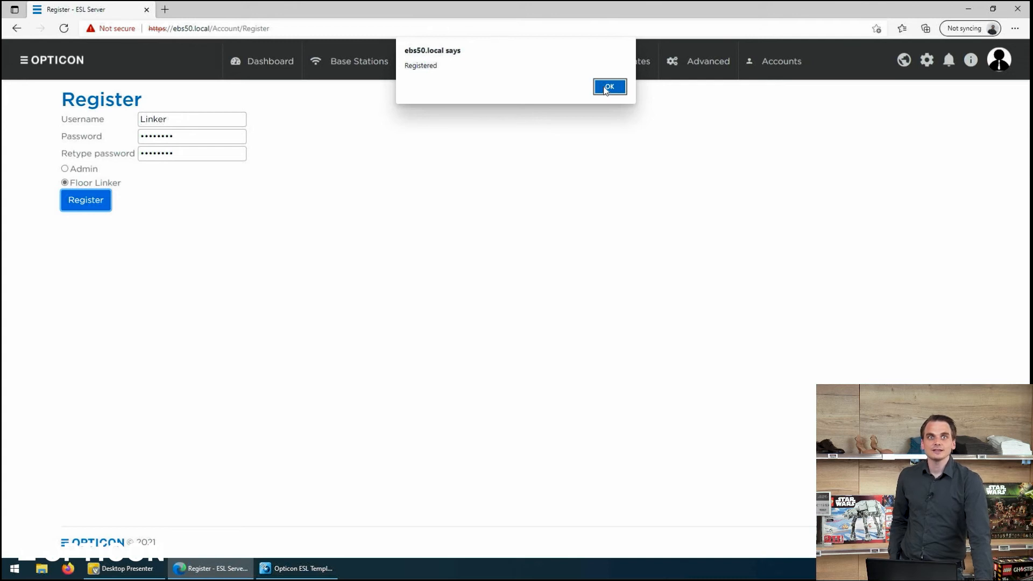
left_click(606, 89)
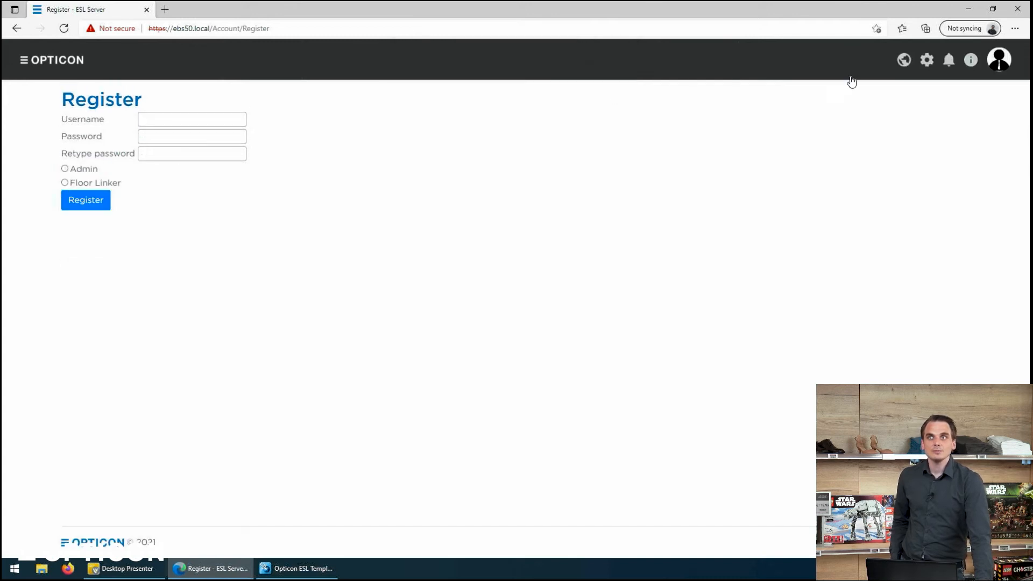
left_click(1004, 59)
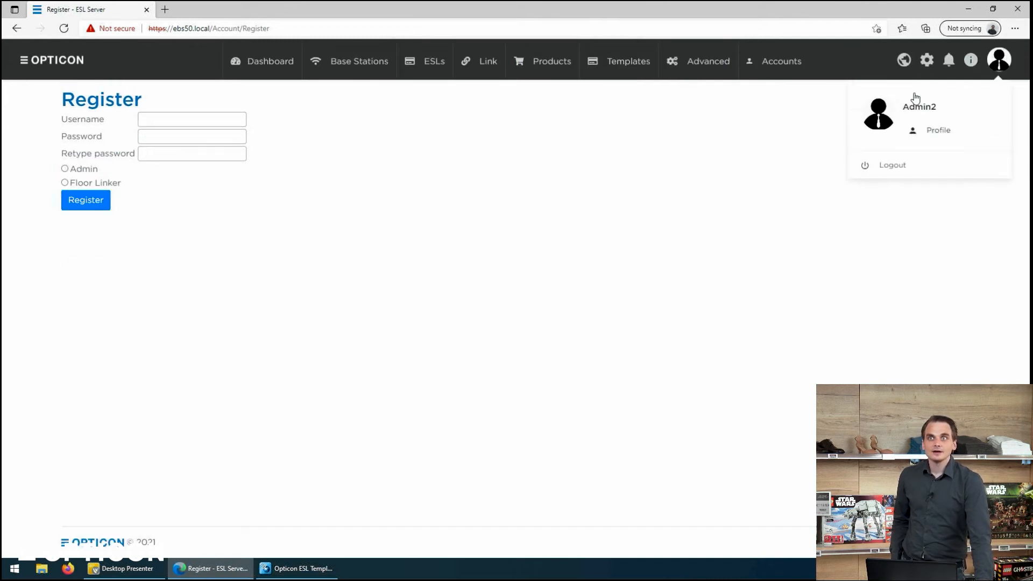
left_click(885, 167)
left_click(141, 134)
left_click(141, 119)
type("Linker")
key("Tab")
type("•")
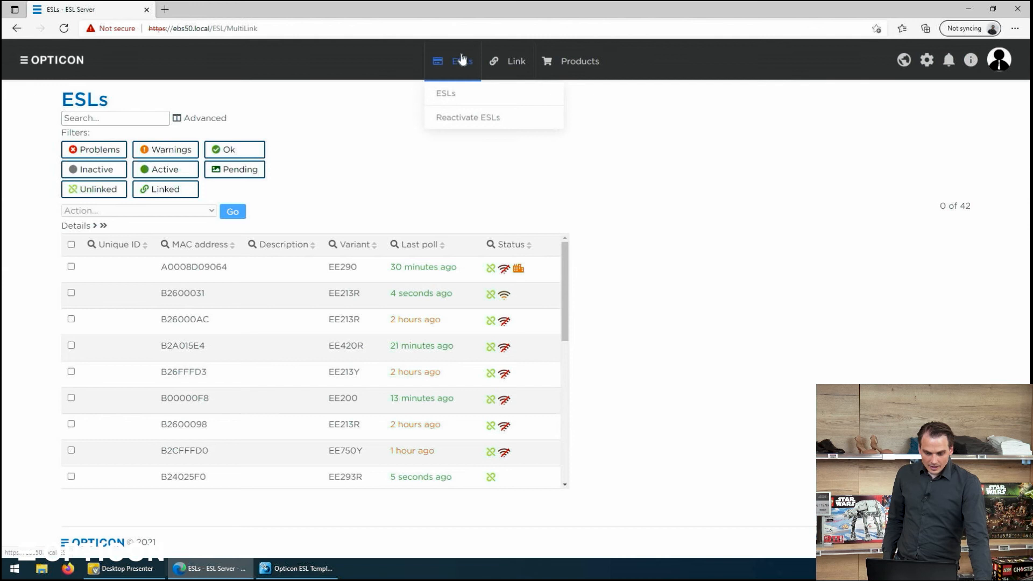
Step: Browse the ESL links and product data, then show the full ESLs overview of 42 labels
mouse_move(508, 63)
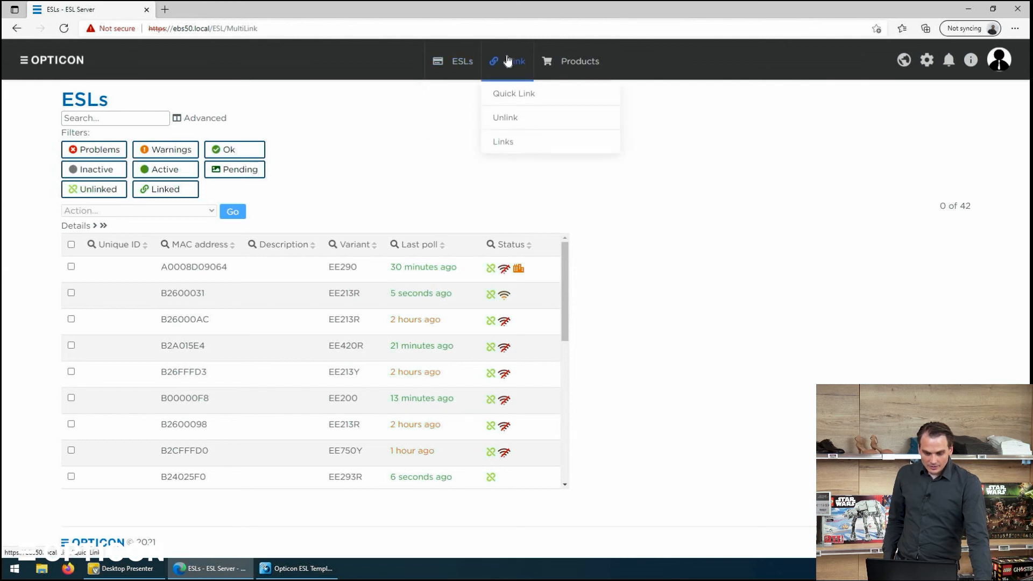
left_click(510, 142)
left_click(562, 72)
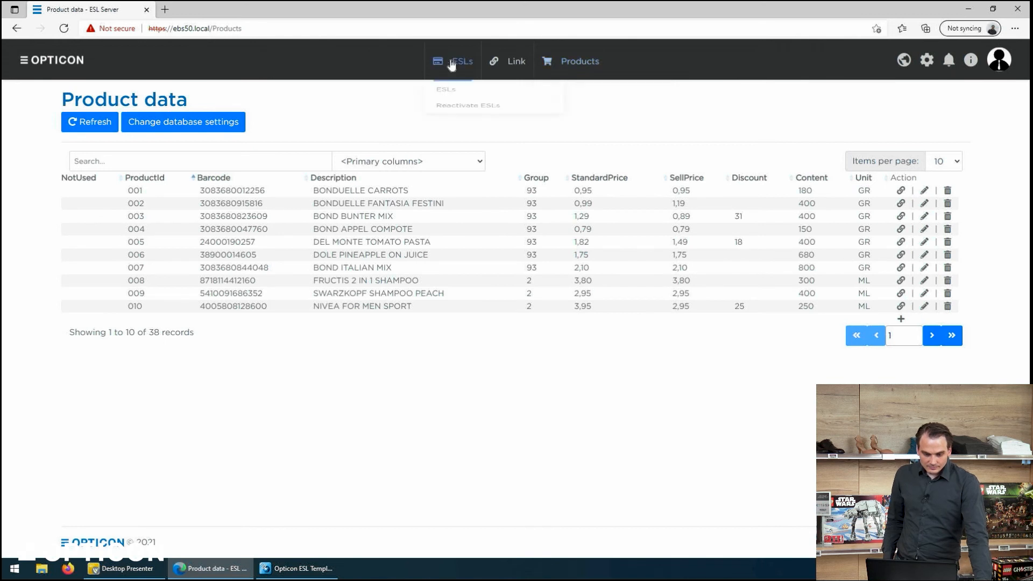
left_click(441, 61)
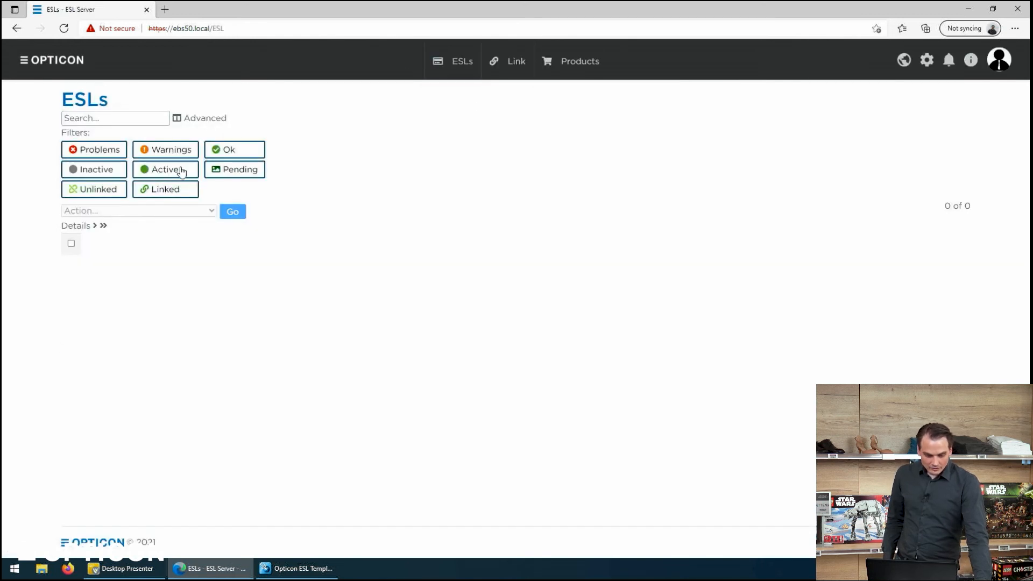
Step: Check which actions are allowed for the ESL with unique ID 61, then deselect it
left_click(72, 266)
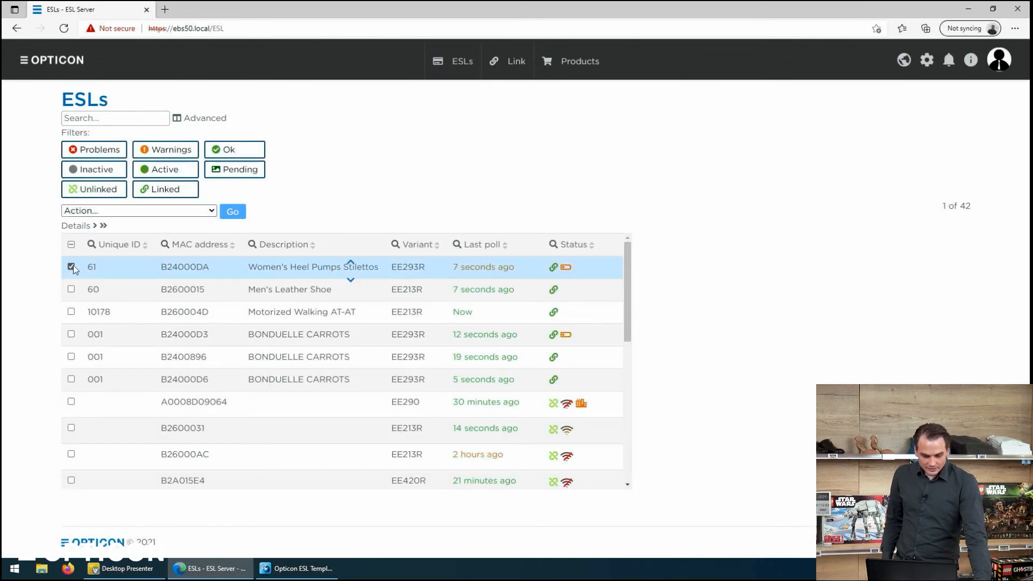
left_click(100, 211)
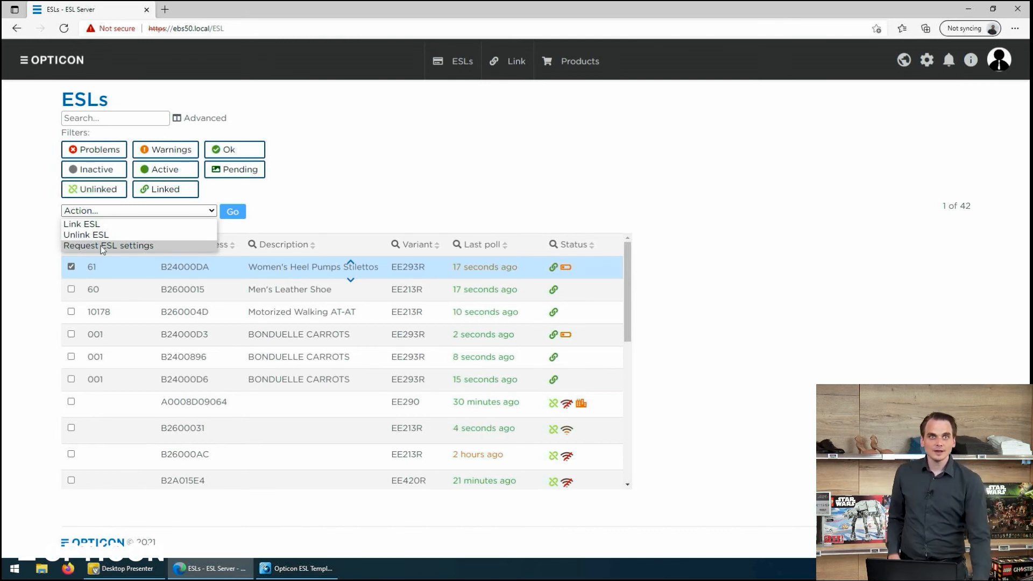
mouse_move(451, 90)
left_click(476, 119)
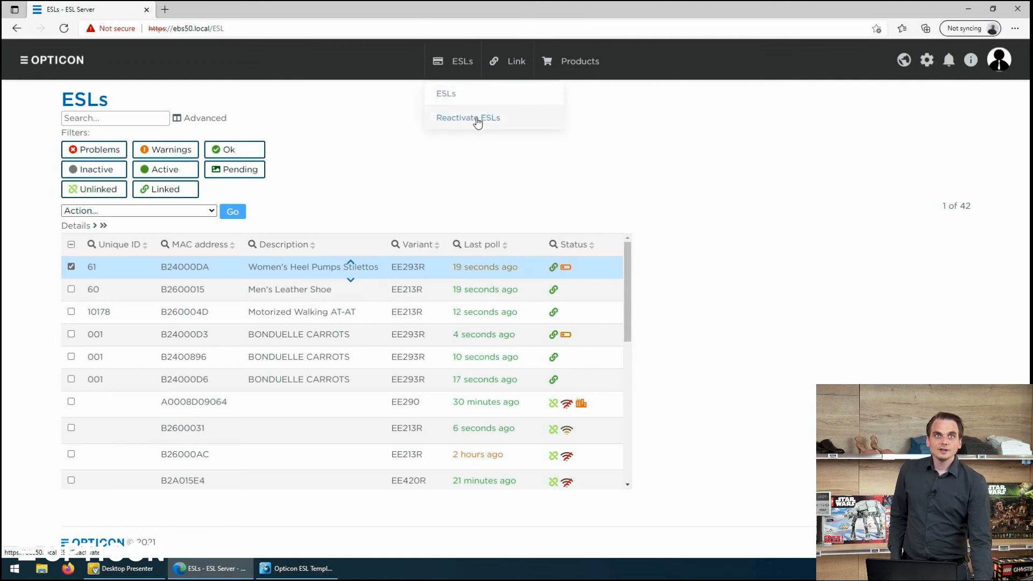
left_click(71, 269)
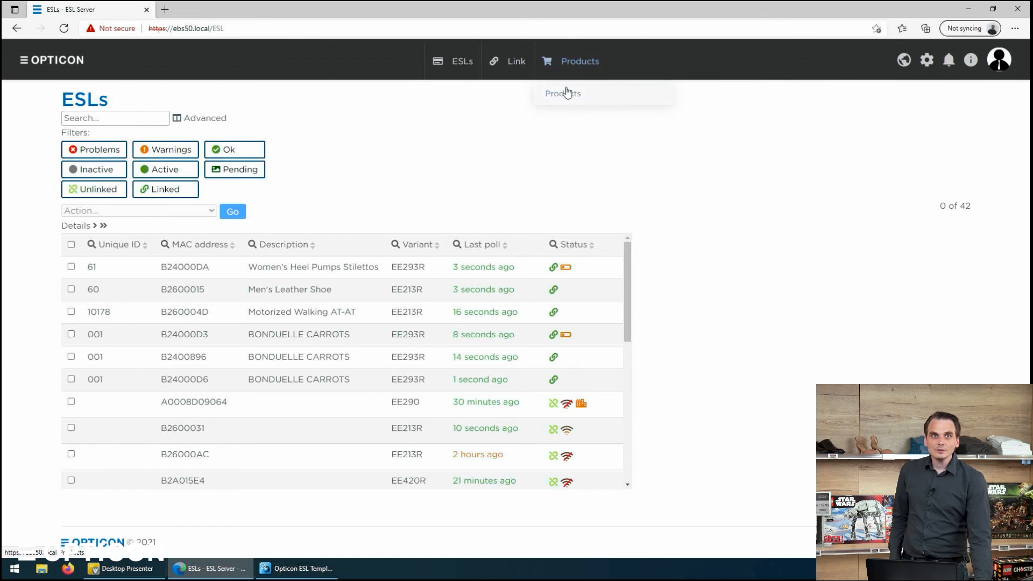
Step: Try deleting product 001 BONDUELLE CARROTS and dismiss the 'You don't have permission to do this' error
left_click(568, 92)
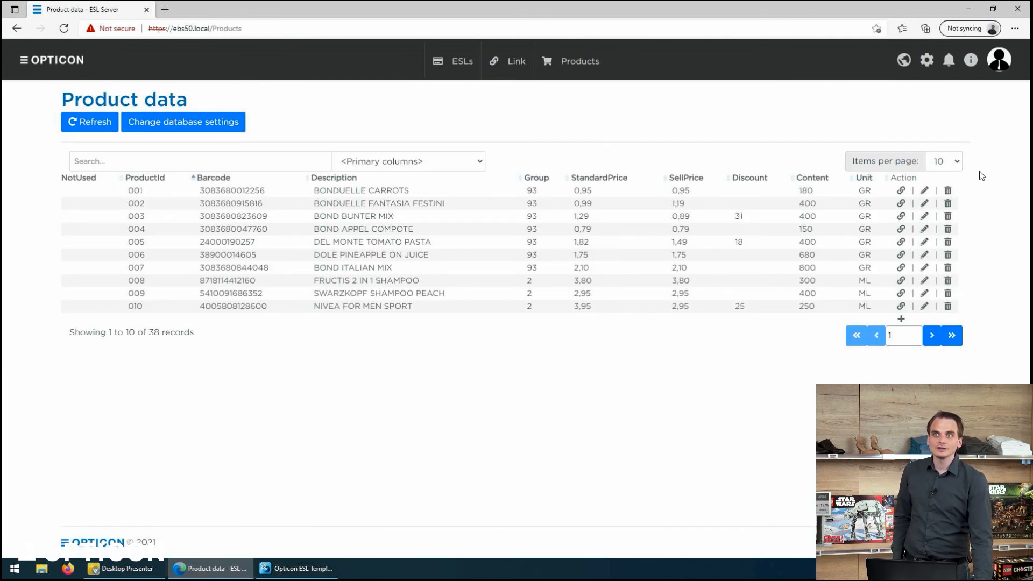
left_click(948, 191)
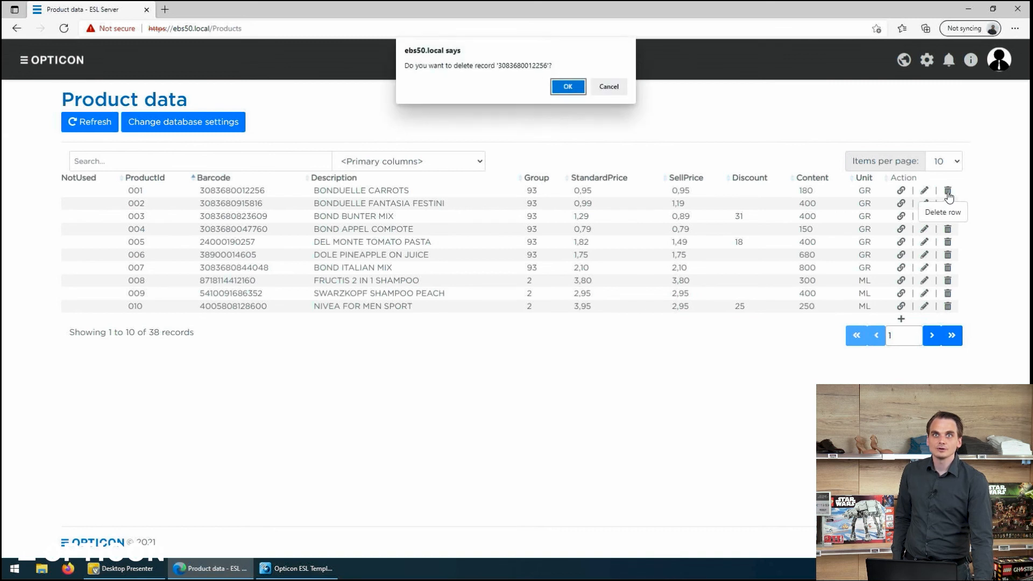
left_click(560, 90)
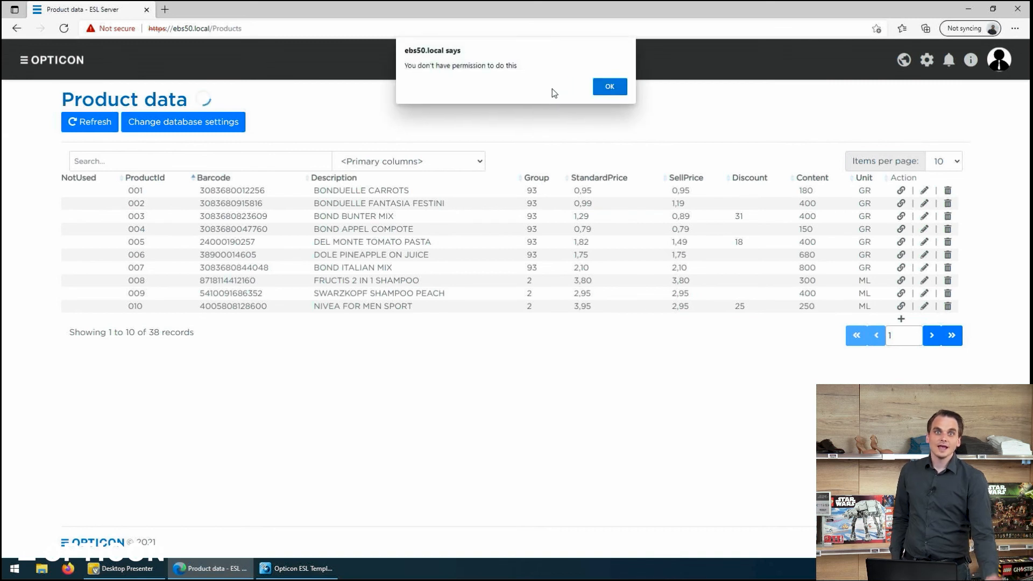
left_click(609, 85)
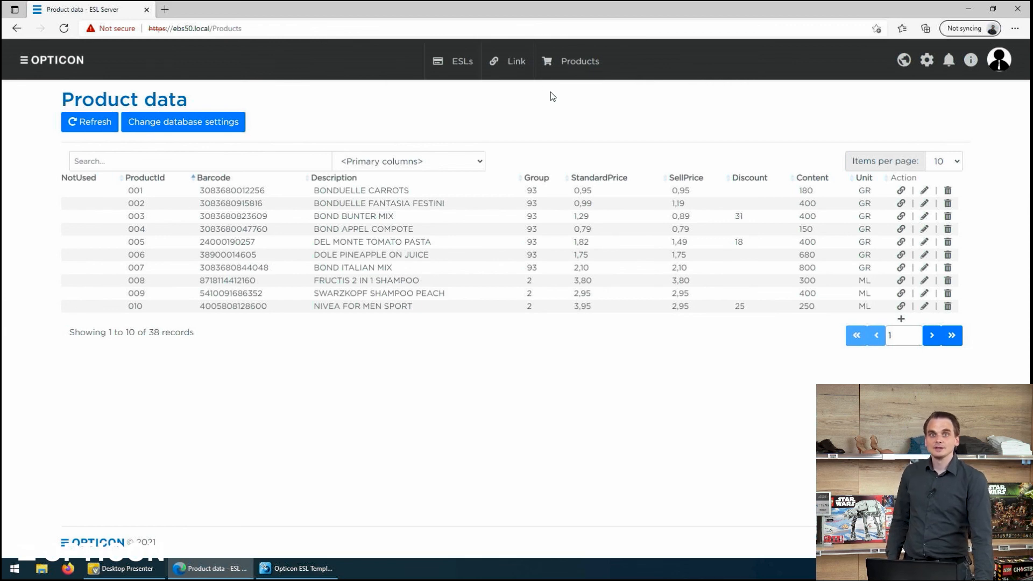